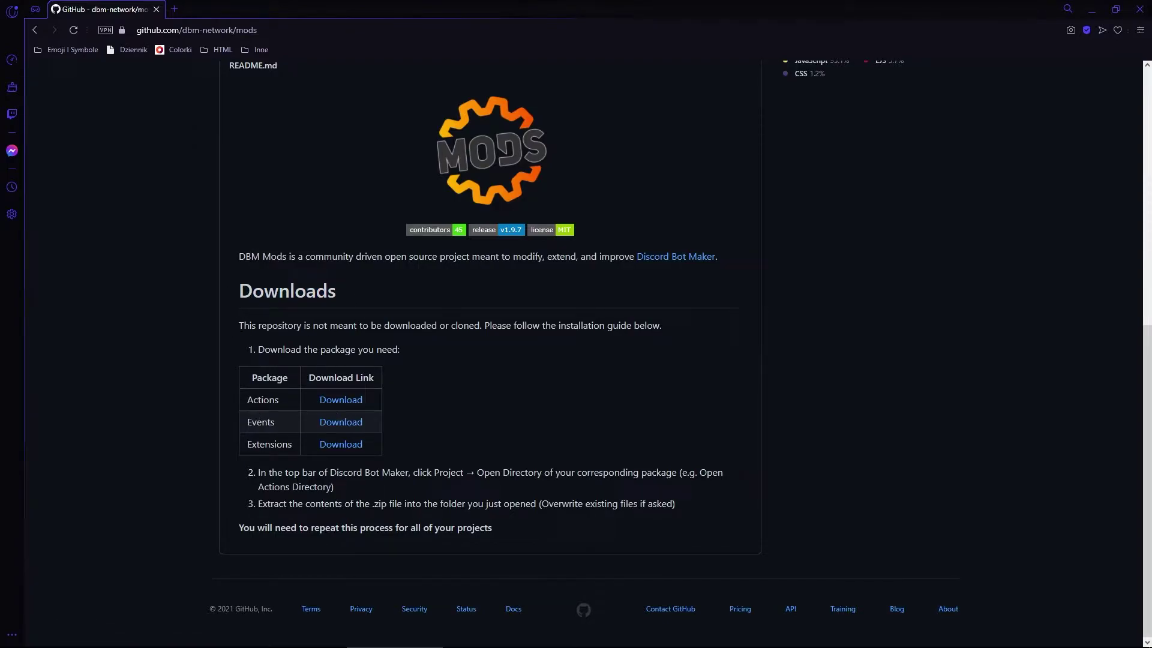
Step: Download the Actions and Events packages from the DBM Mods download table
middle_click(336, 401)
middle_click(336, 424)
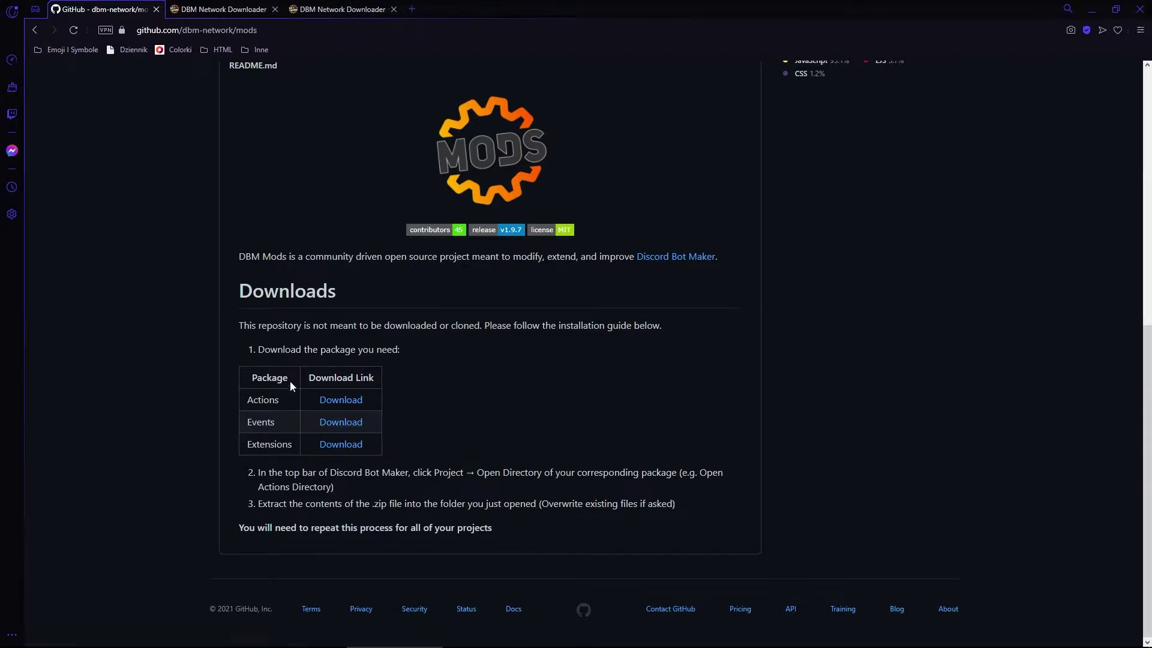
left_click(222, 9)
left_click(629, 365)
key("ctrl+Tab")
Step: Open the downloaded actions.zip and events.zip archives and arrange their windows so both are accessible
left_click(1120, 31)
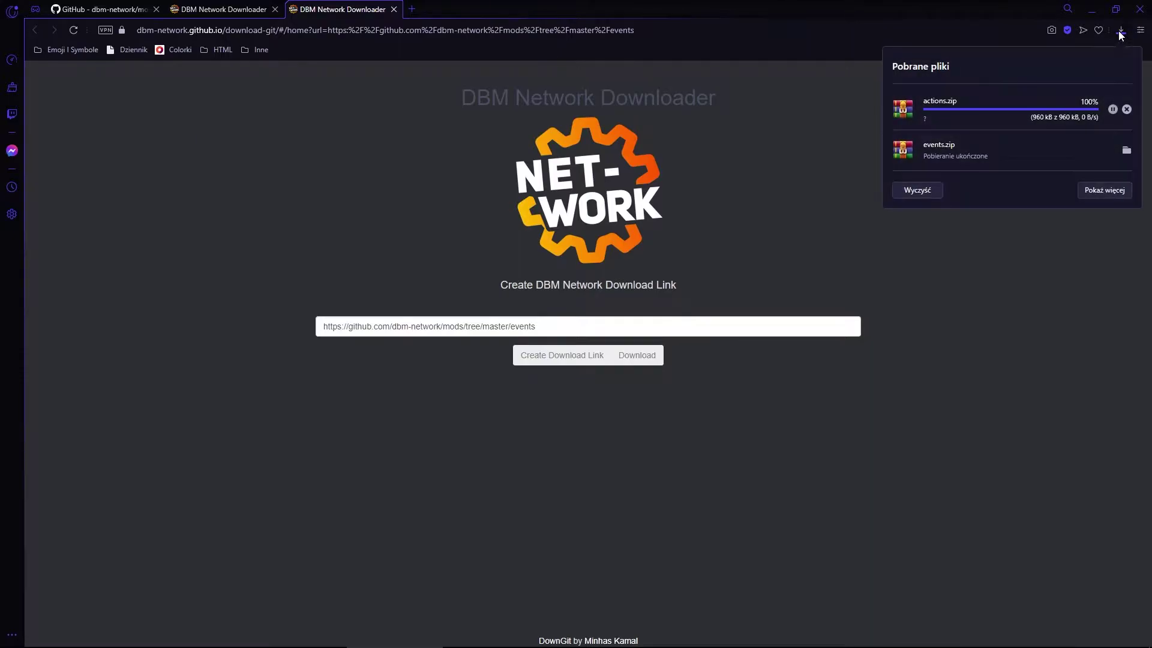
left_click(985, 103)
left_click(939, 146)
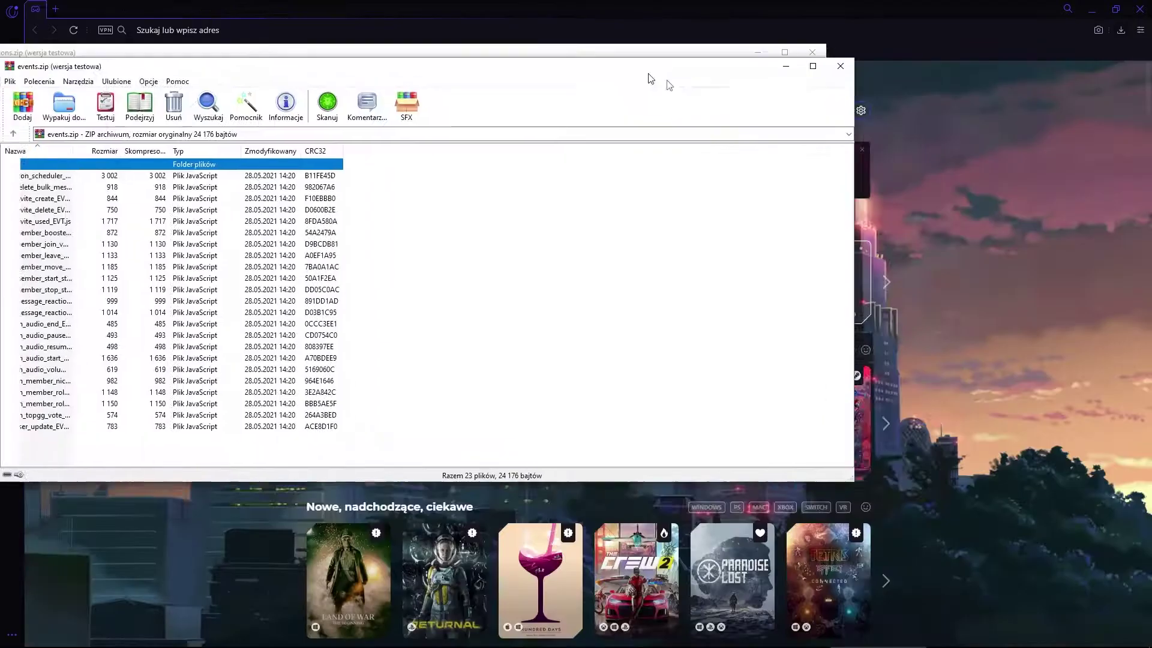
left_click_drag(438, 181, 576, 135)
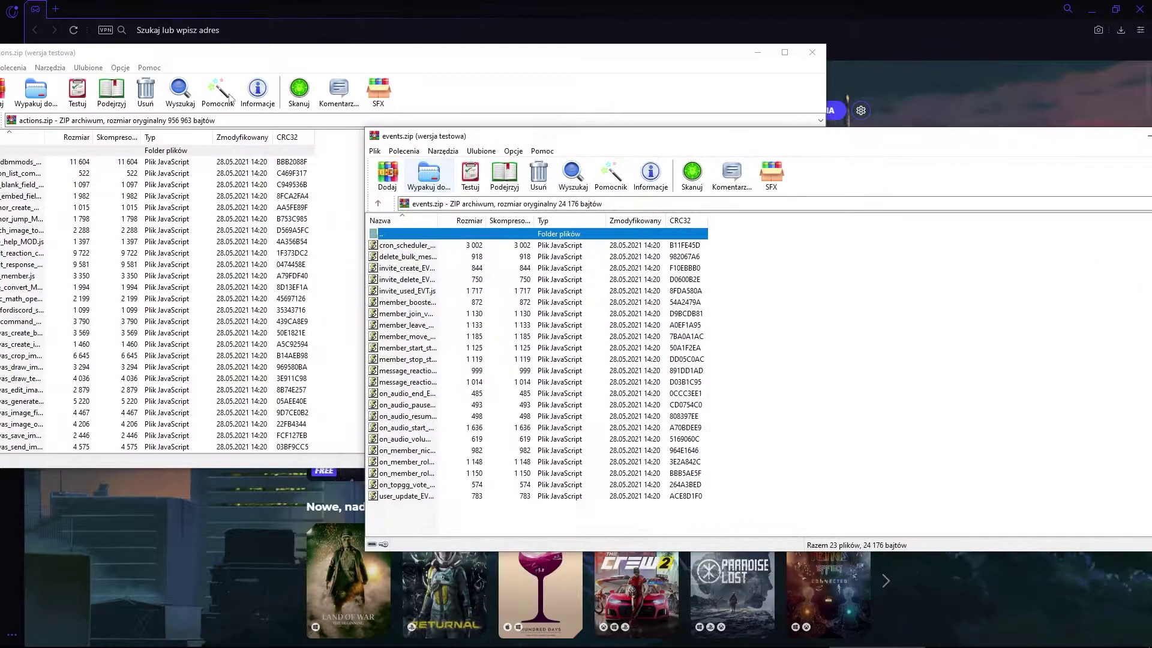
left_click(303, 72)
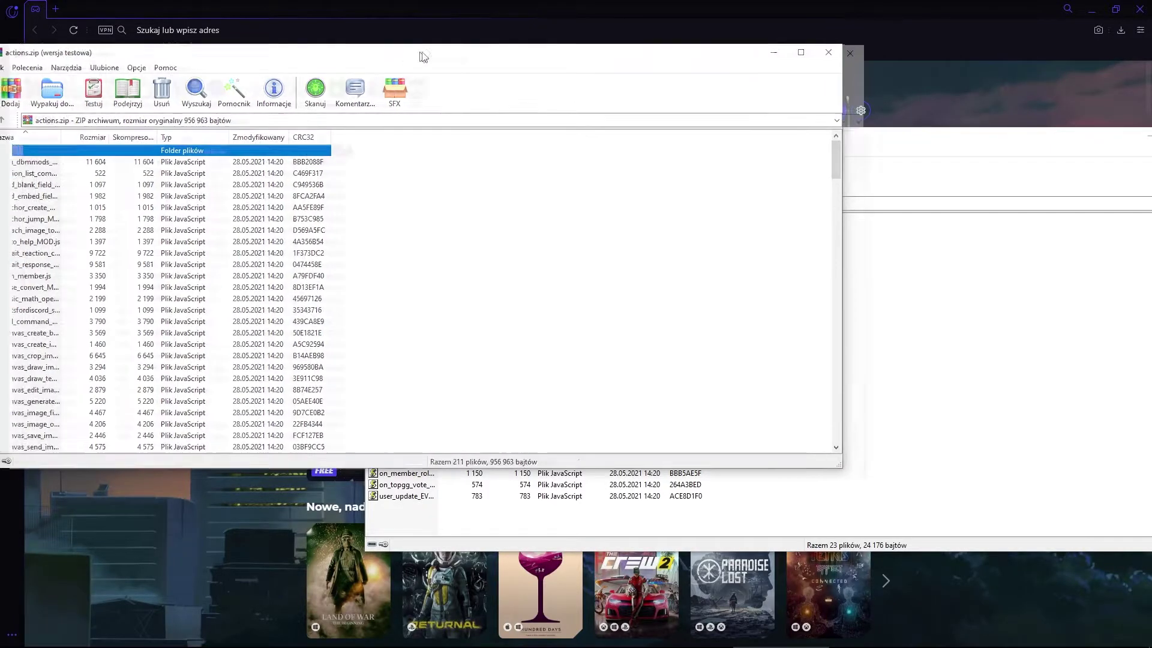
left_click_drag(398, 56, 499, 76)
Step: Switch to Discord Bot Maker and open the Poradnik project's actions directory
key("alt+Tab")
key("Tab")
key("Tab")
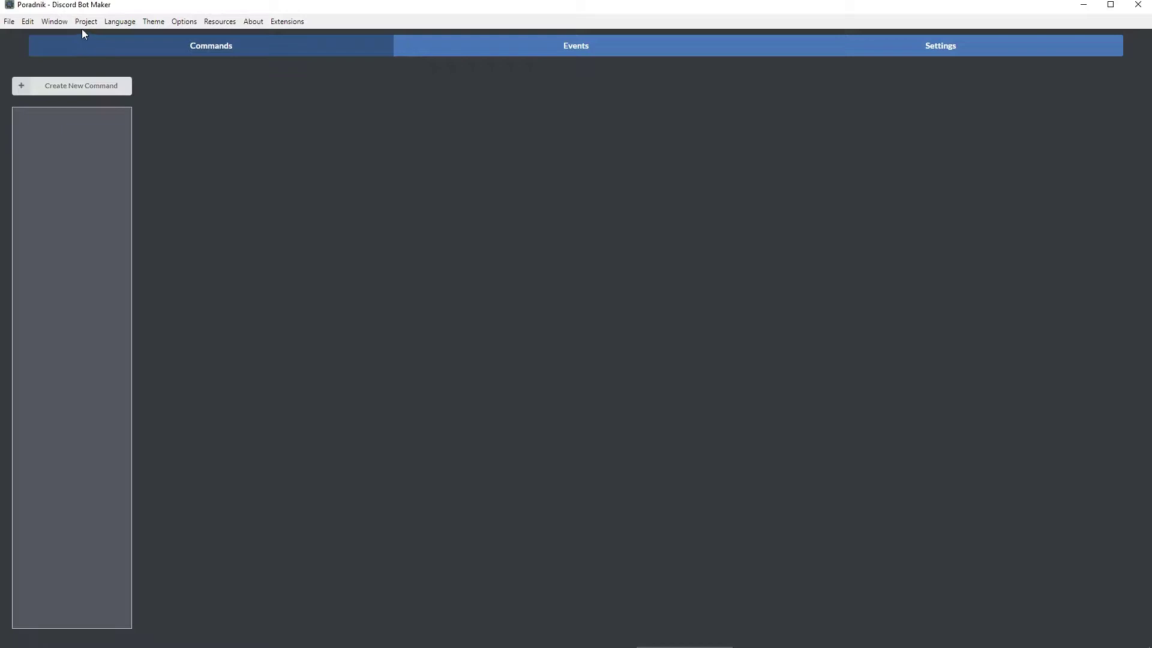
left_click(85, 23)
left_click(164, 174)
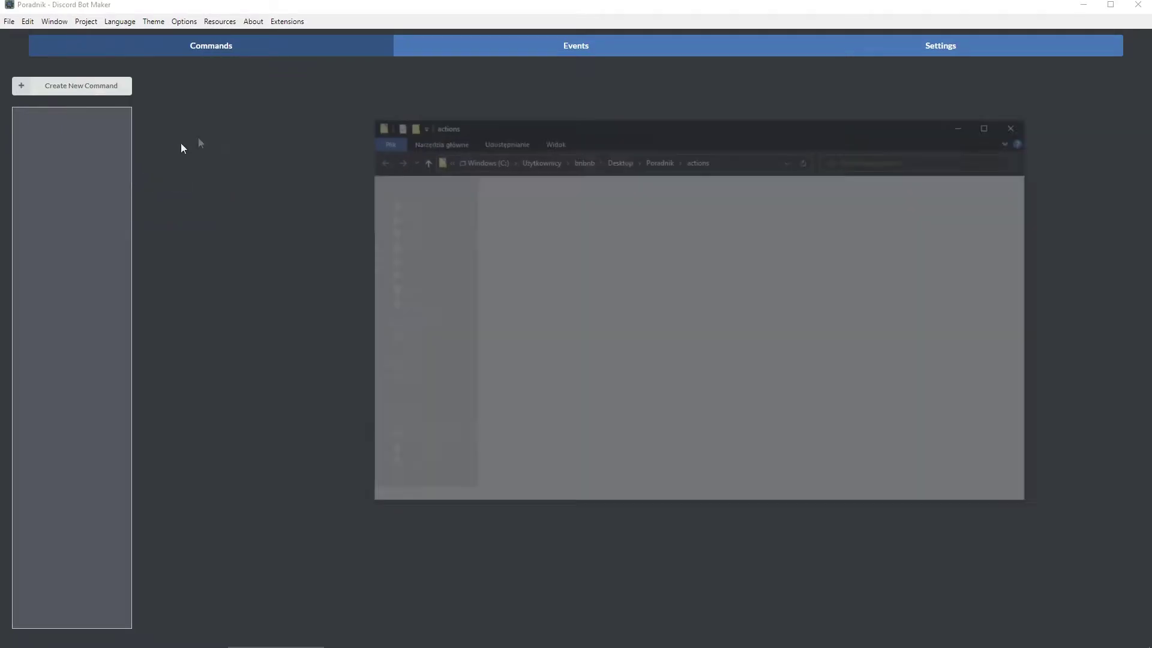
Step: Extract all files from actions.zip into the project's actions folder, replacing the existing files
left_click(1083, 5)
left_click(278, 244)
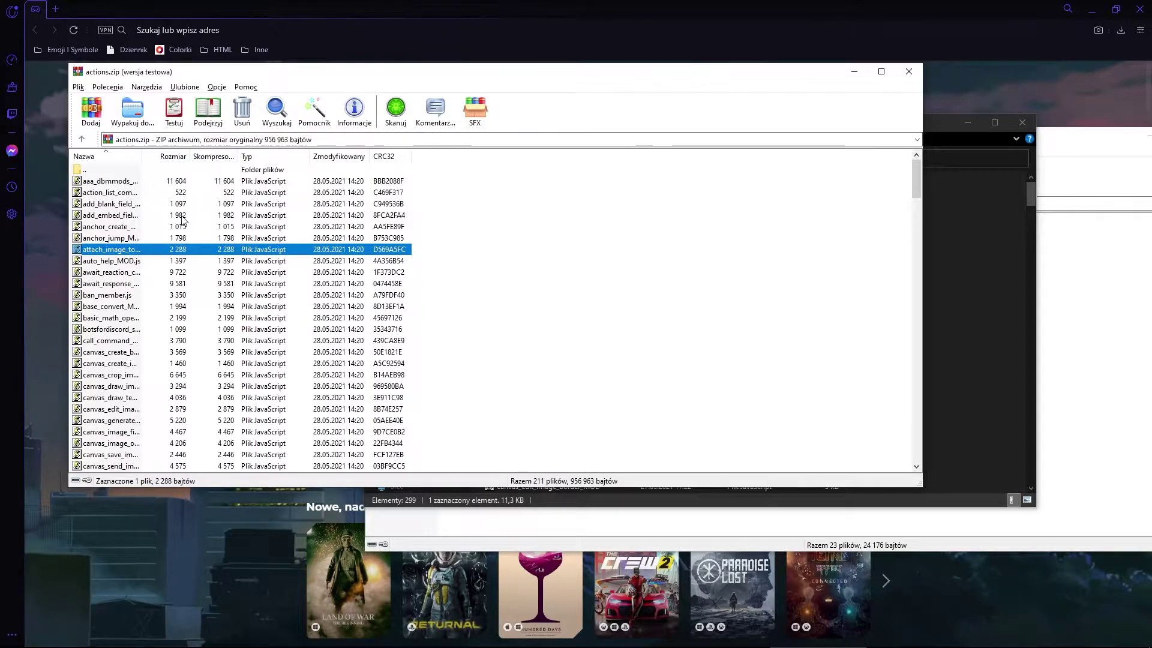
scroll(268, 297, "down", 20)
left_click(267, 295)
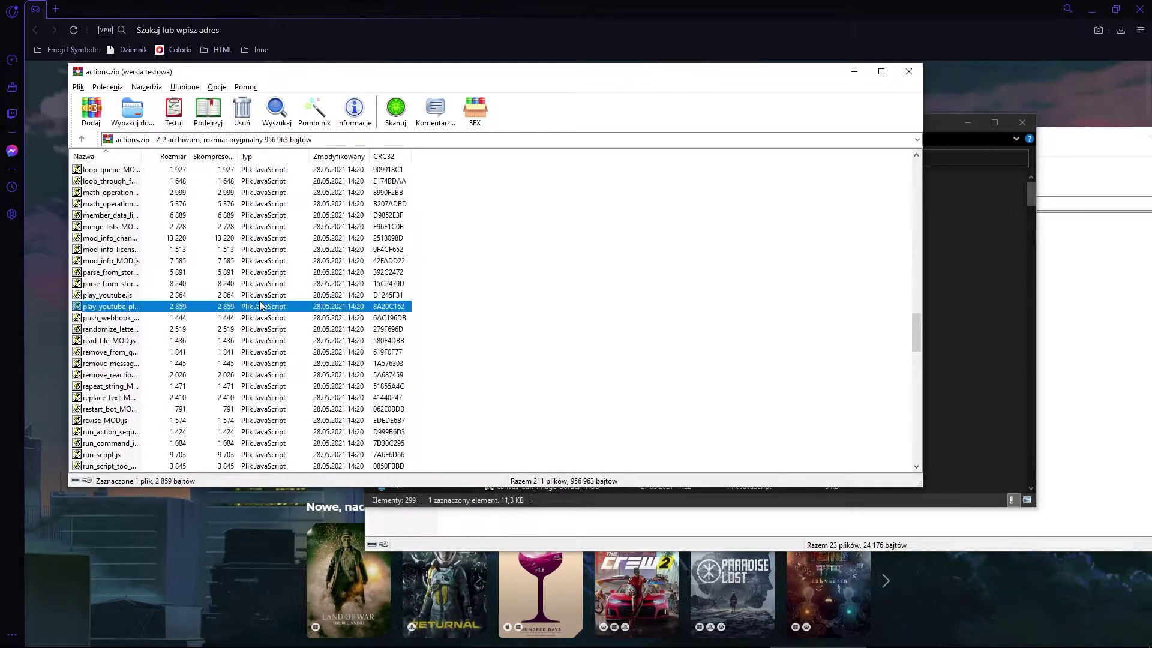
key("ctrl+a")
left_click(992, 218)
scroll(262, 273, "down", 8)
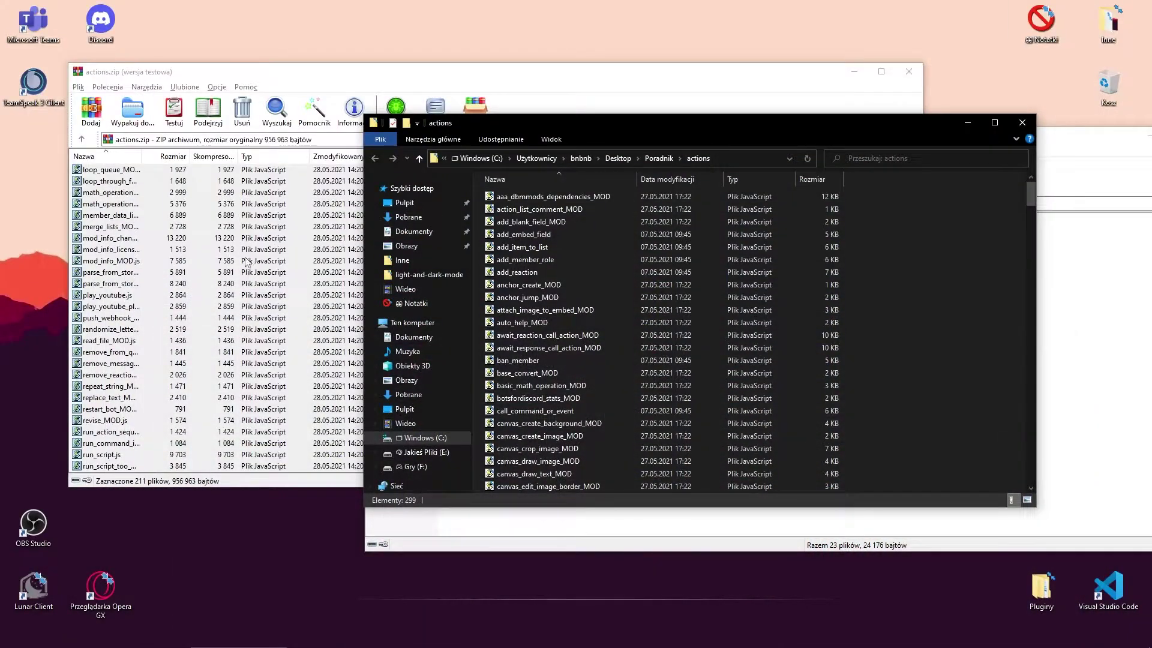
left_click_drag(247, 262, 860, 306)
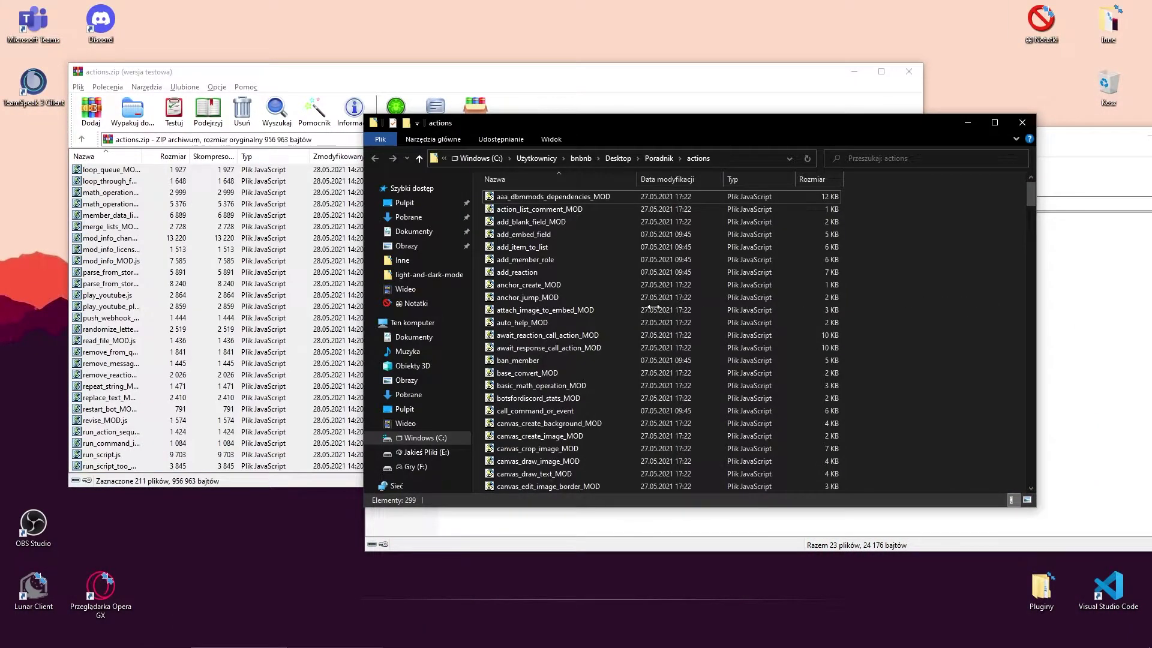
left_click_drag(651, 307, 651, 307)
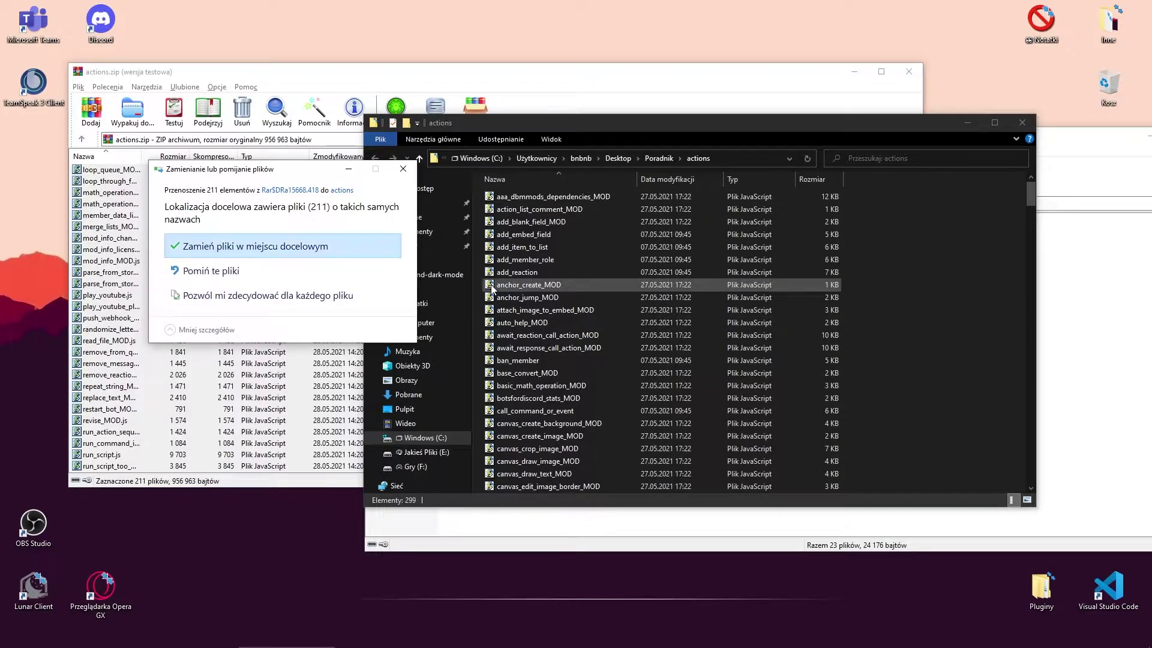
left_click(226, 247)
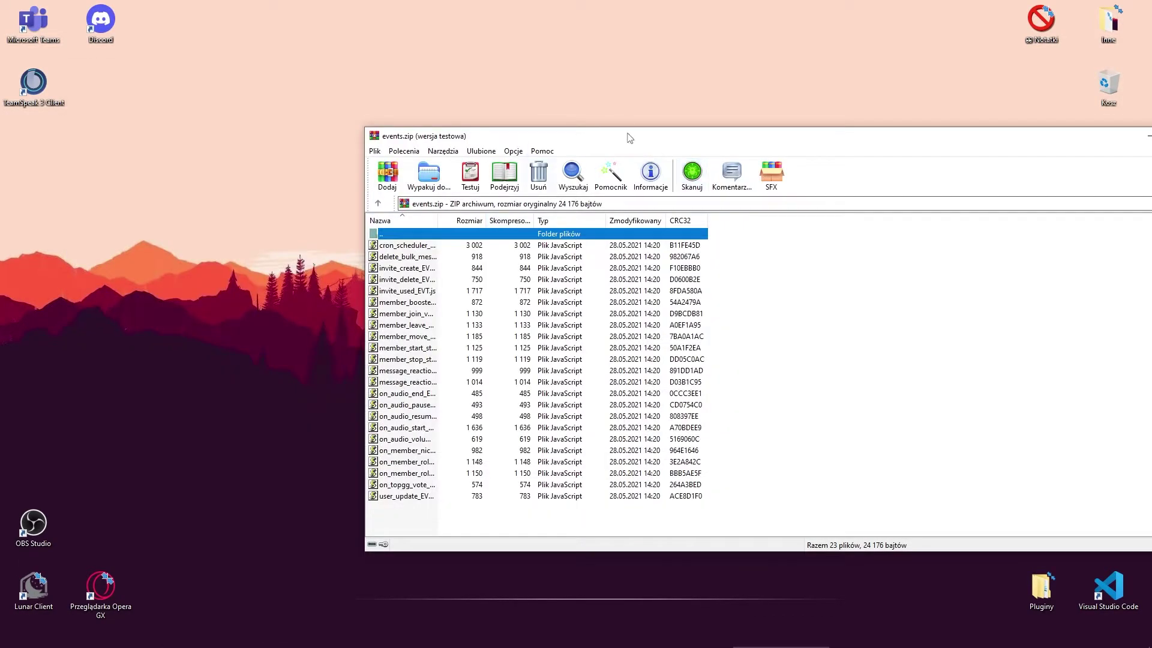
Step: Reopen the project's actions directory from Discord Bot Maker and go to the events folder inside the Poradnik folder
left_click_drag(624, 130, 378, 85)
key("alt+Tab")
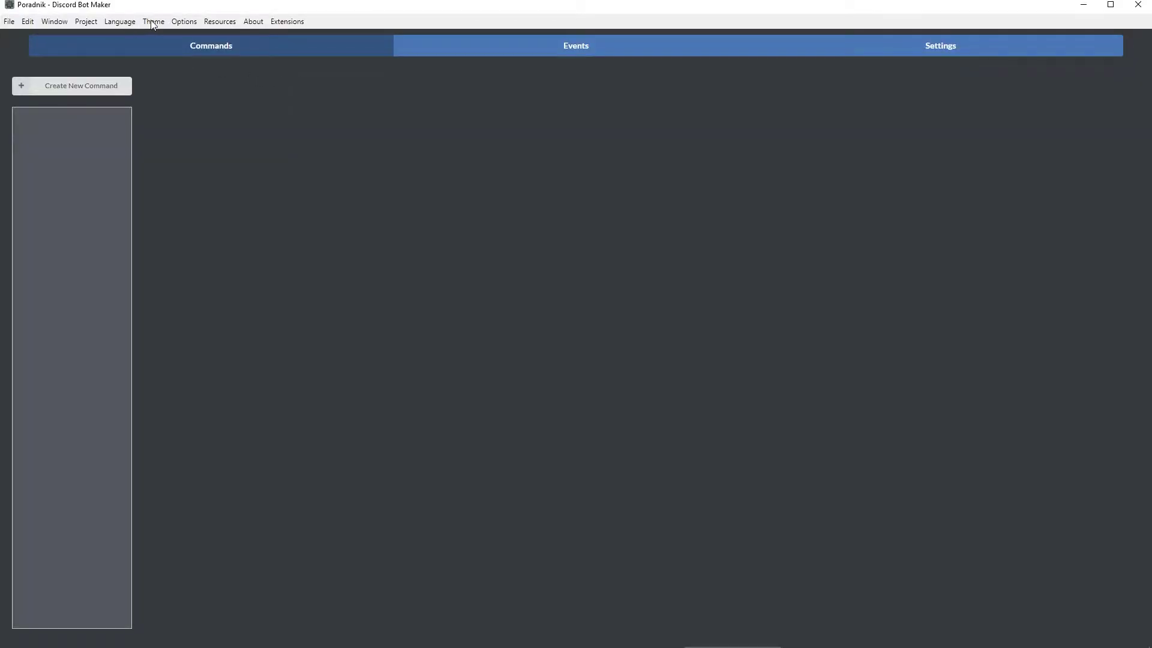
left_click(153, 22)
mouse_move(85, 21)
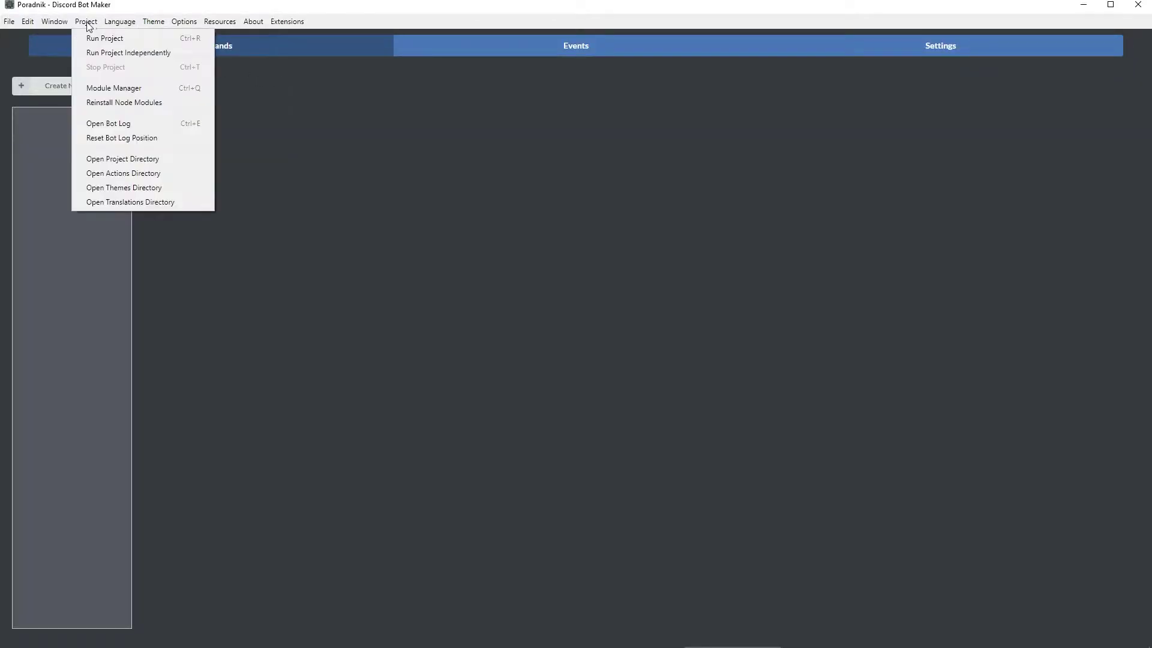
left_click(140, 174)
left_click(1083, 5)
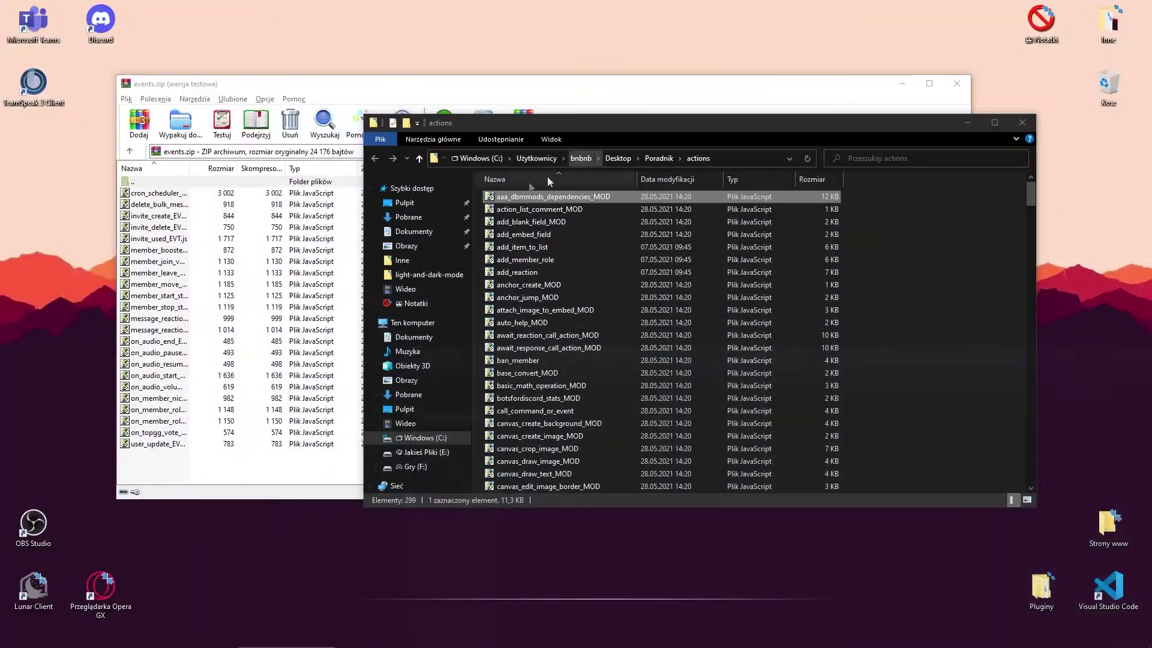
left_click(659, 159)
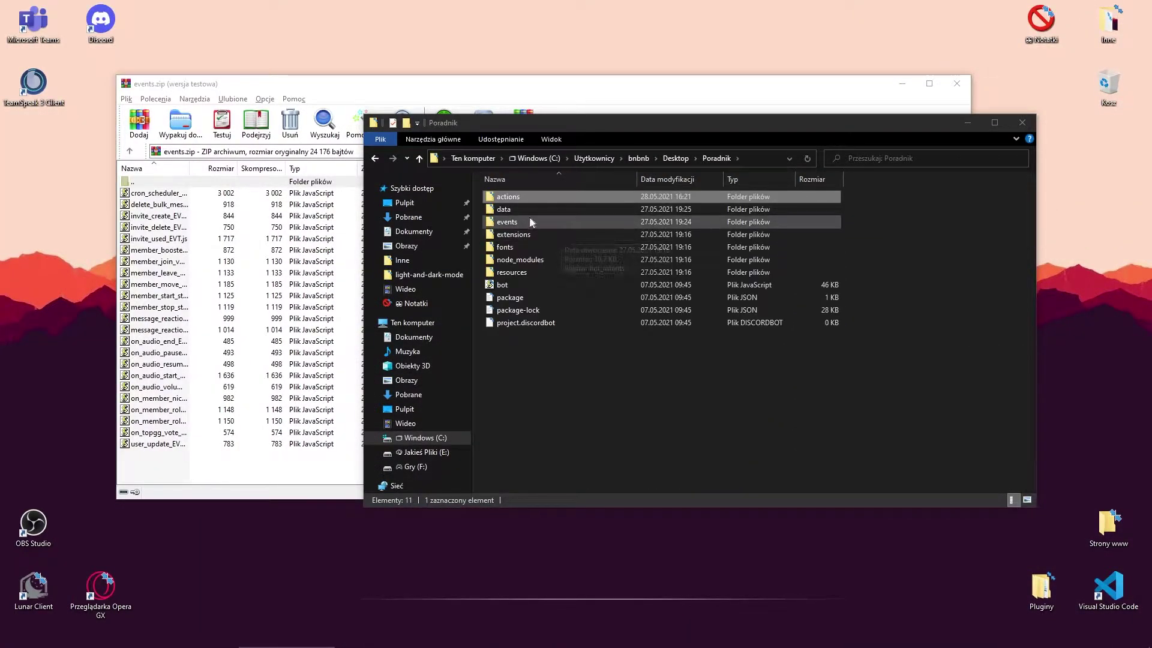
left_click(531, 221)
double_click(530, 221)
Step: Extract all files from events.zip into the project's events folder, replacing the existing files
left_click(219, 330)
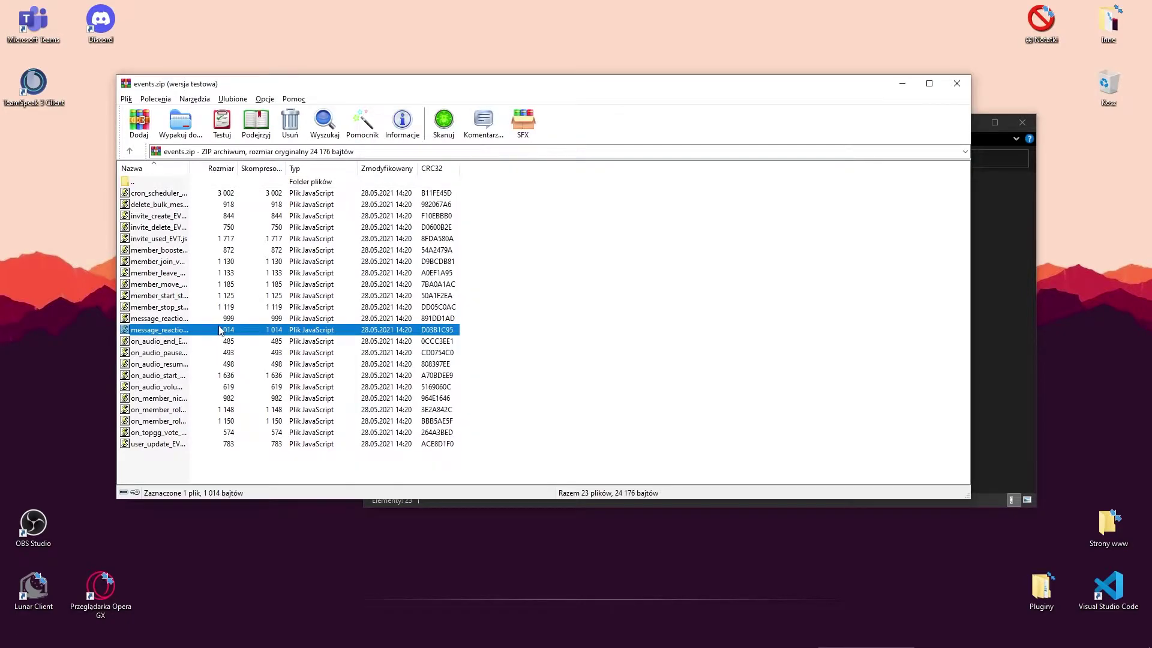
key("ctrl+a")
left_click_drag(1003, 332, 1001, 334)
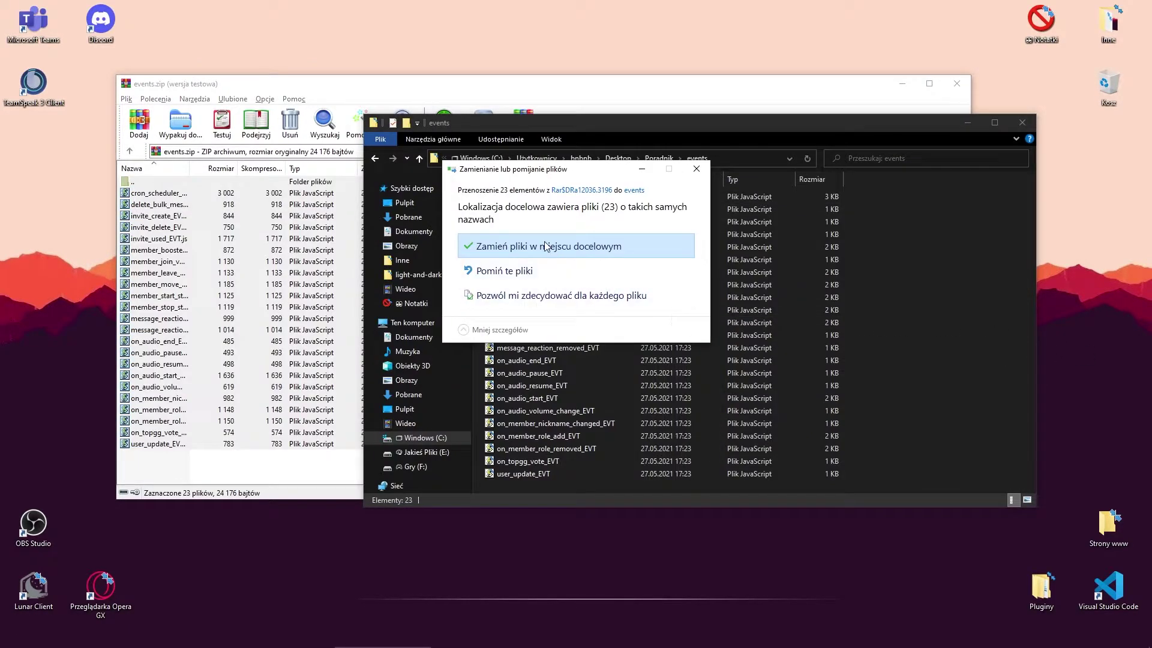
left_click(617, 240)
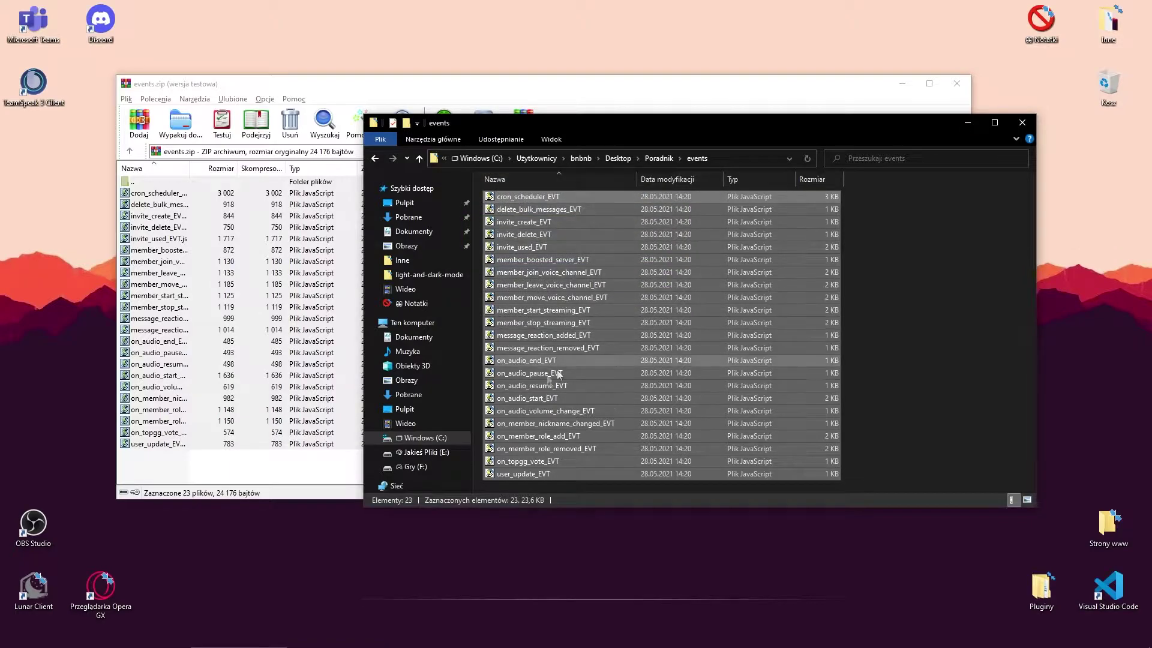
Step: Close the events.zip archive and the events folder window
left_click(972, 106)
left_click(956, 83)
left_click(995, 122)
left_click_drag(340, 358, 540, 72)
left_click(540, 72)
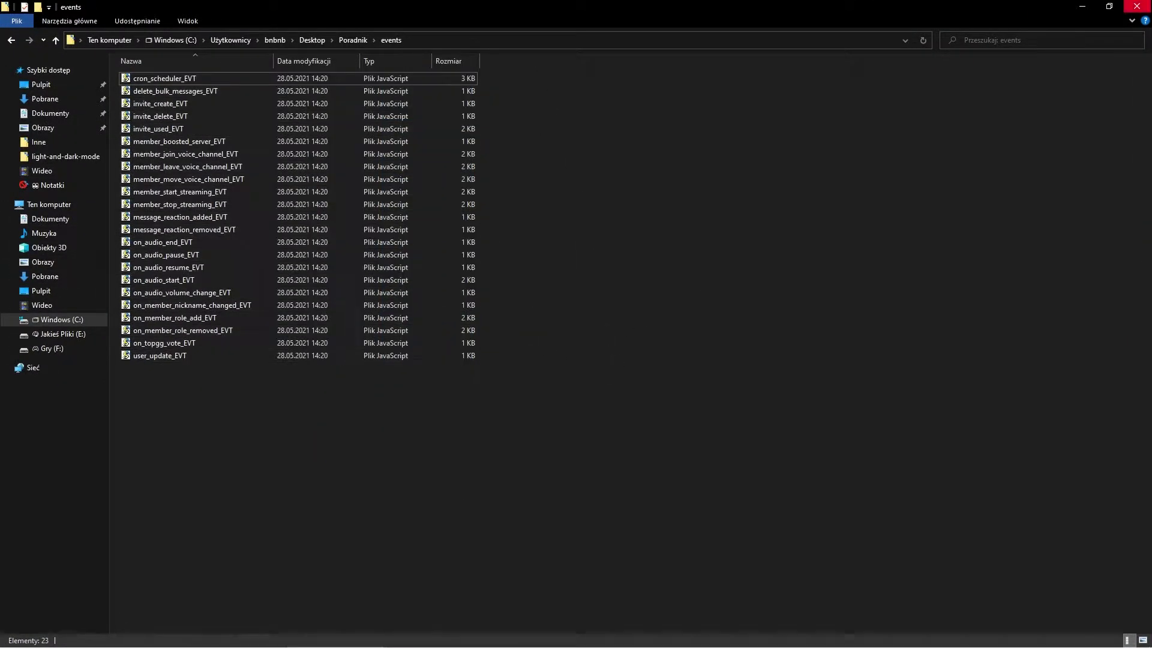
left_click(1136, 6)
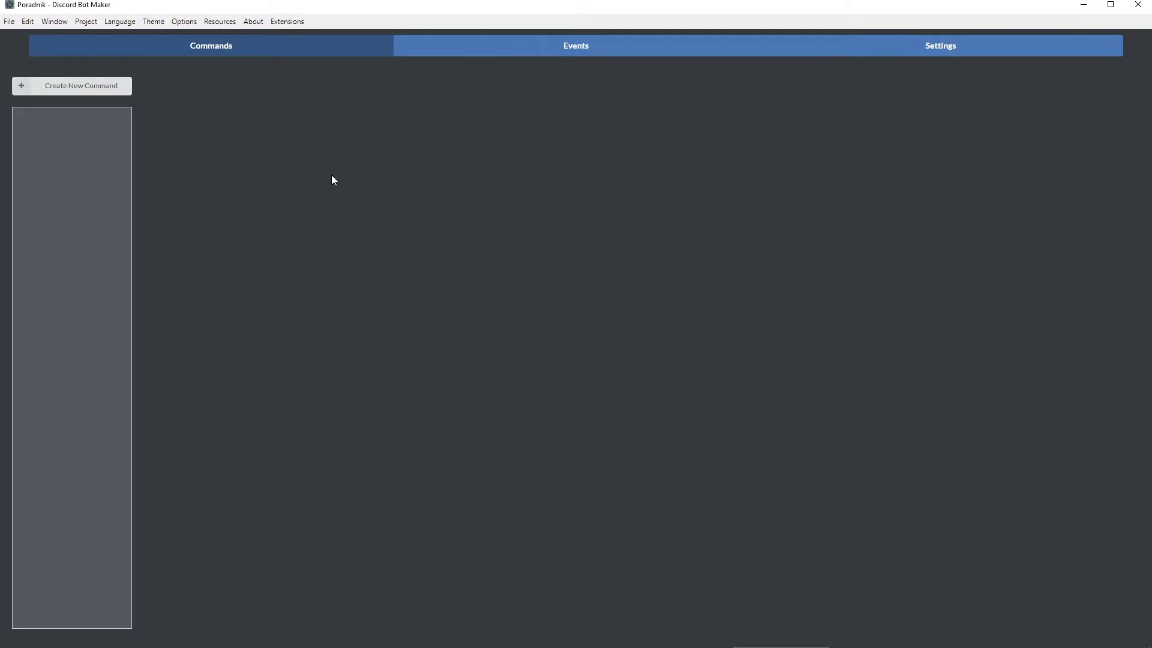
Step: Save the Poradnik project in Discord Bot Maker
left_click(1138, 5)
left_click(476, 361)
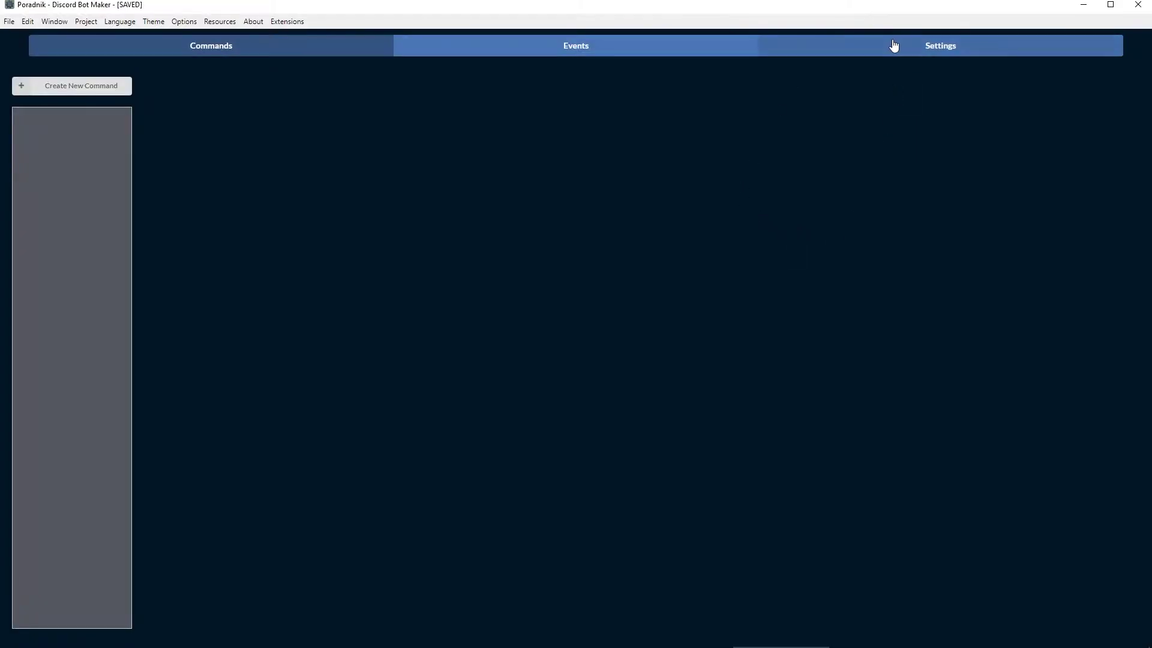
left_click(870, 46)
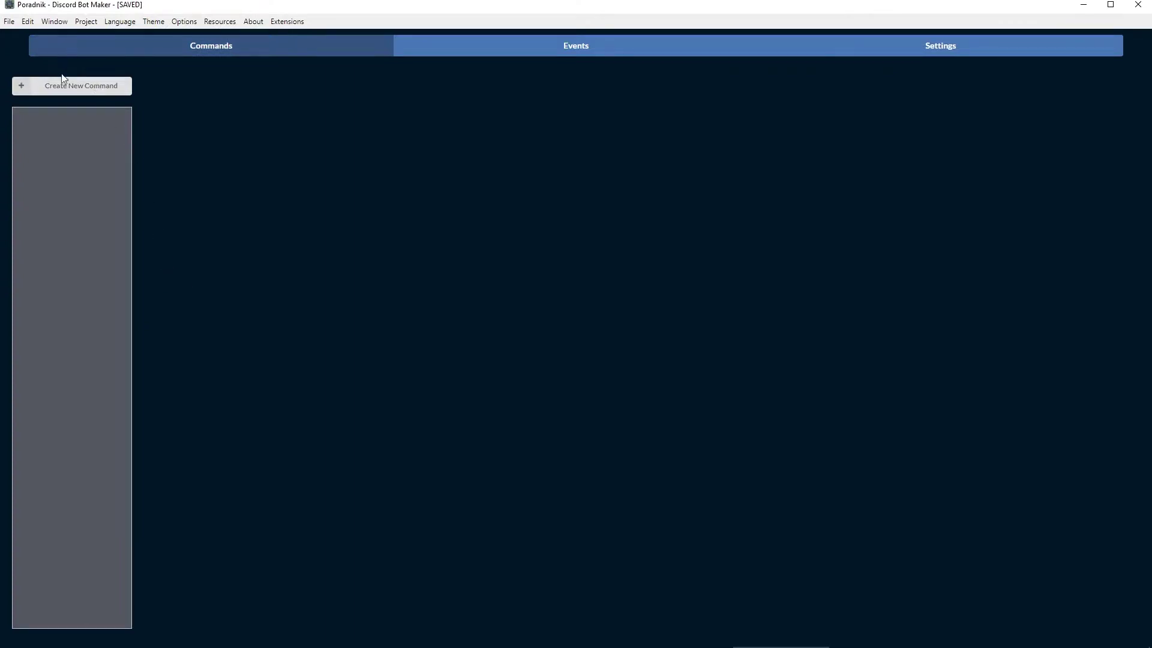
Step: Create a new command and name it "test"
left_click(63, 83)
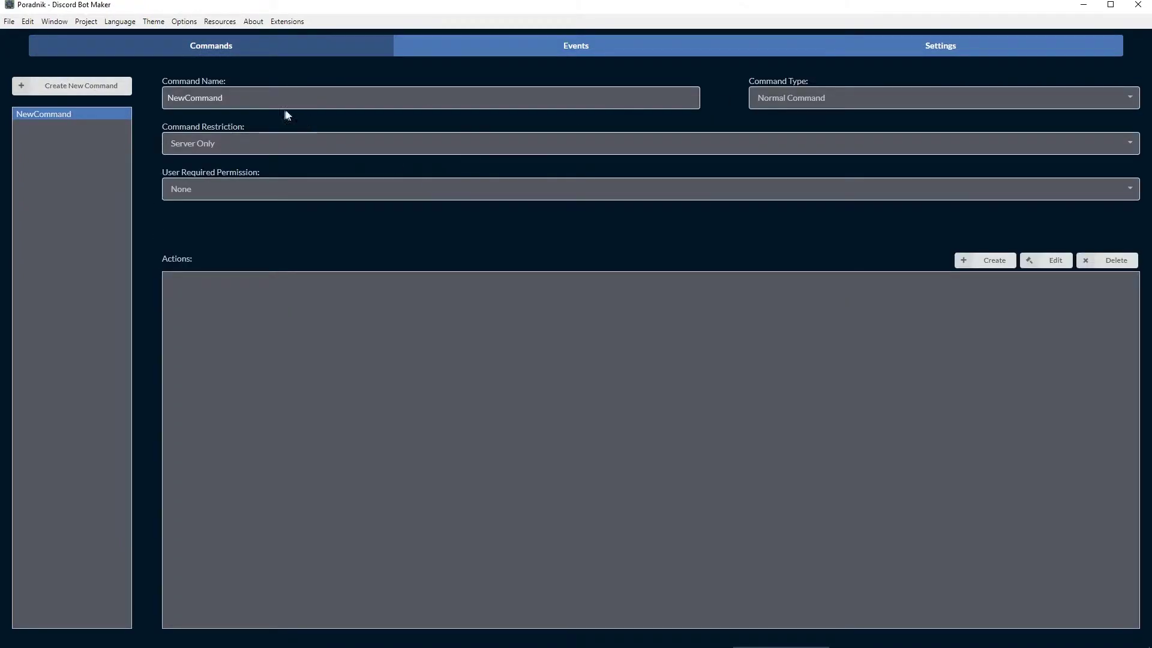
left_click_drag(252, 98, 67, 11)
type("test")
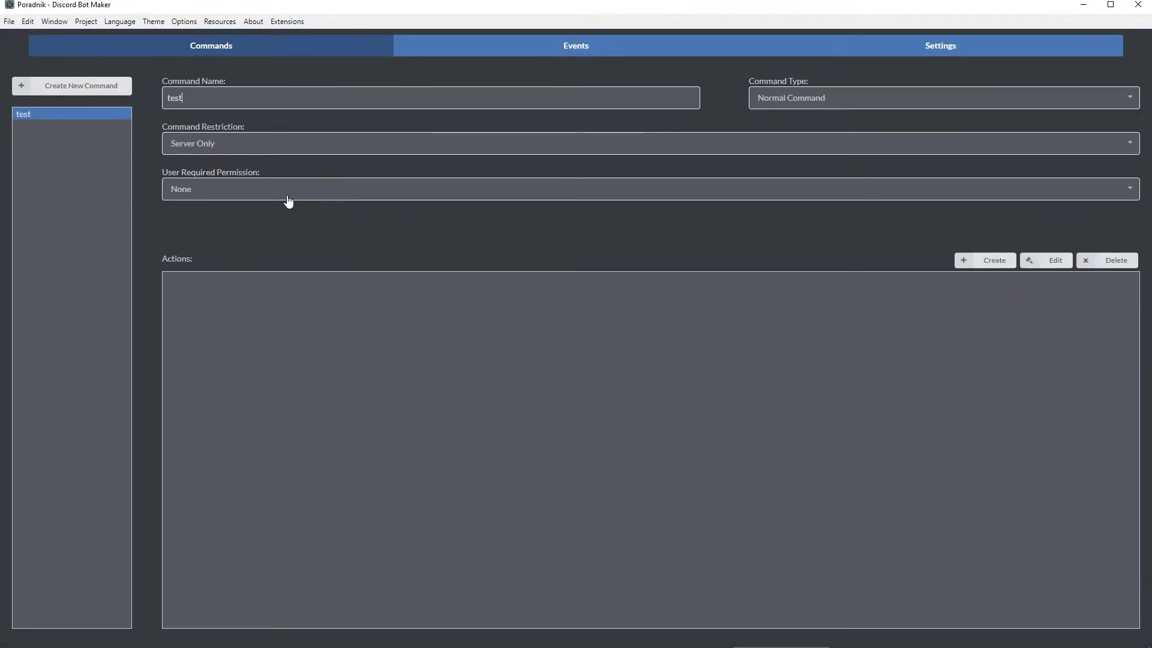
Step: Try Connect to Voice and Send Messages as the test command's user required permission
left_click(288, 191)
scroll(269, 377, "down", 2)
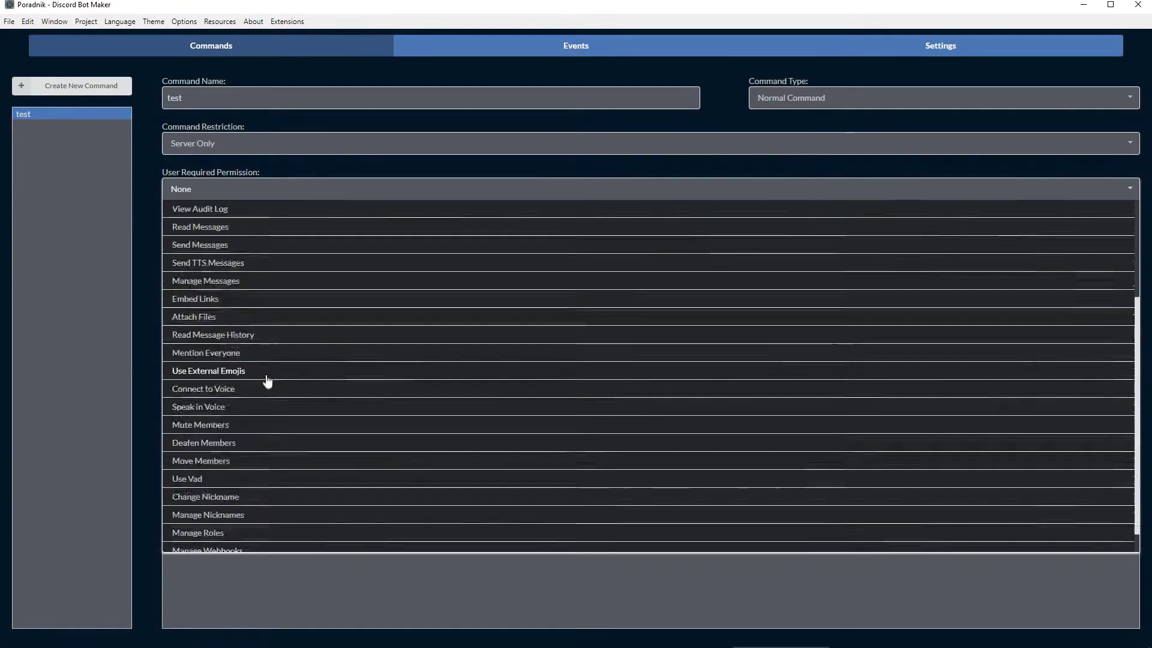
scroll(324, 473, "up", 4)
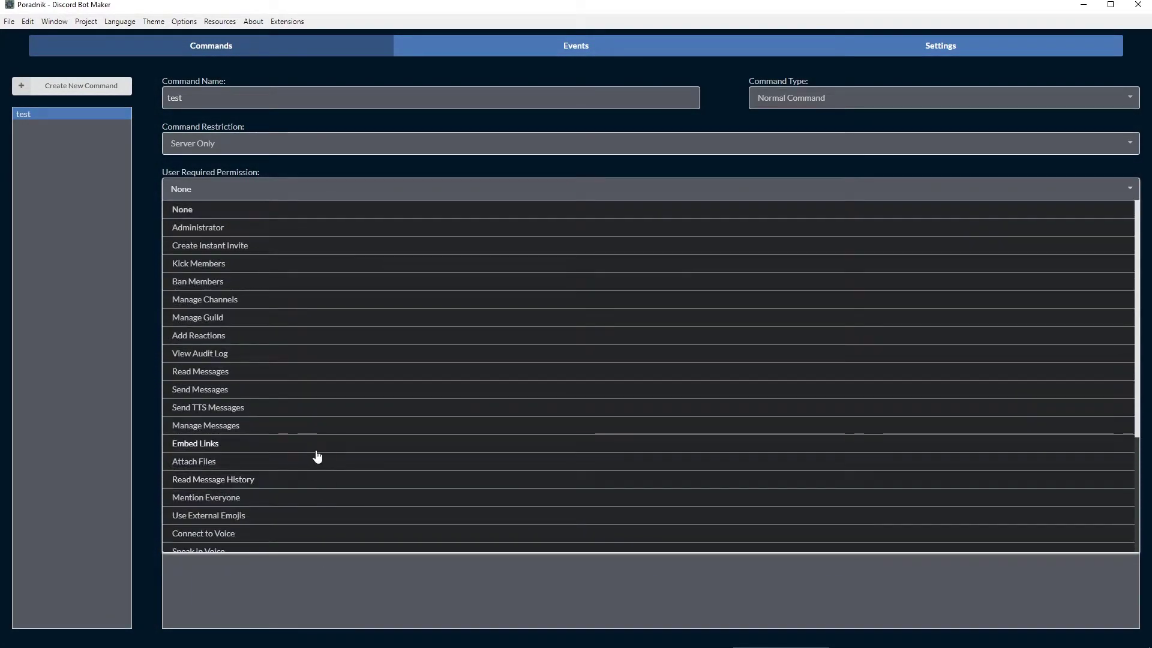
left_click(296, 532)
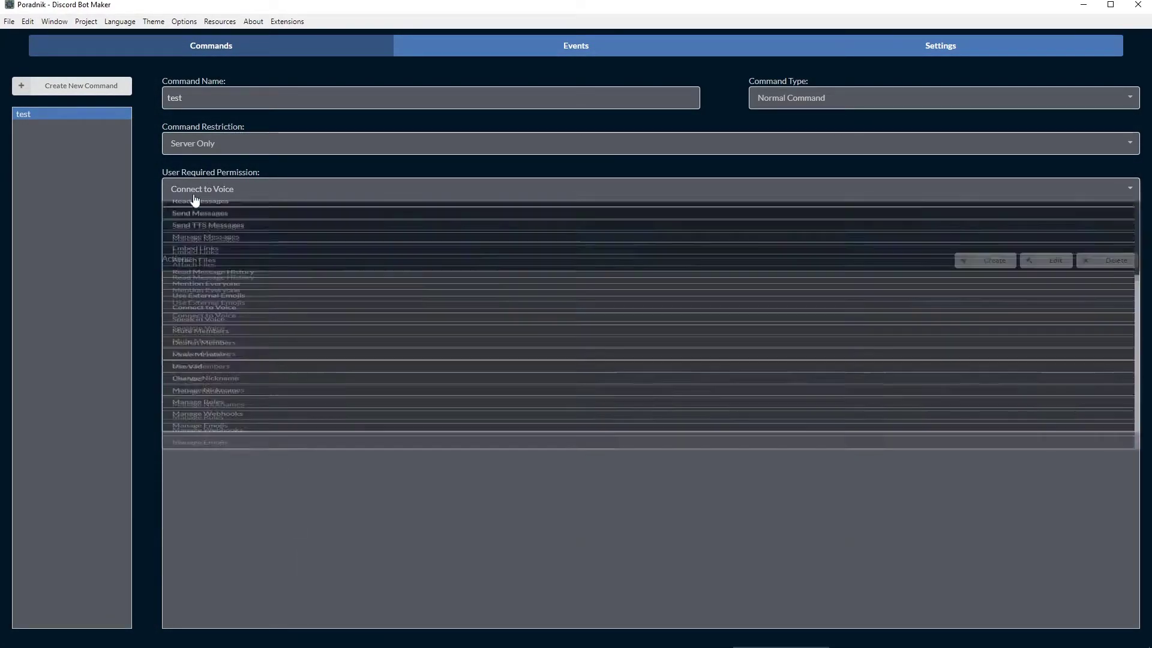
left_click(195, 191)
scroll(280, 296, "up", 3)
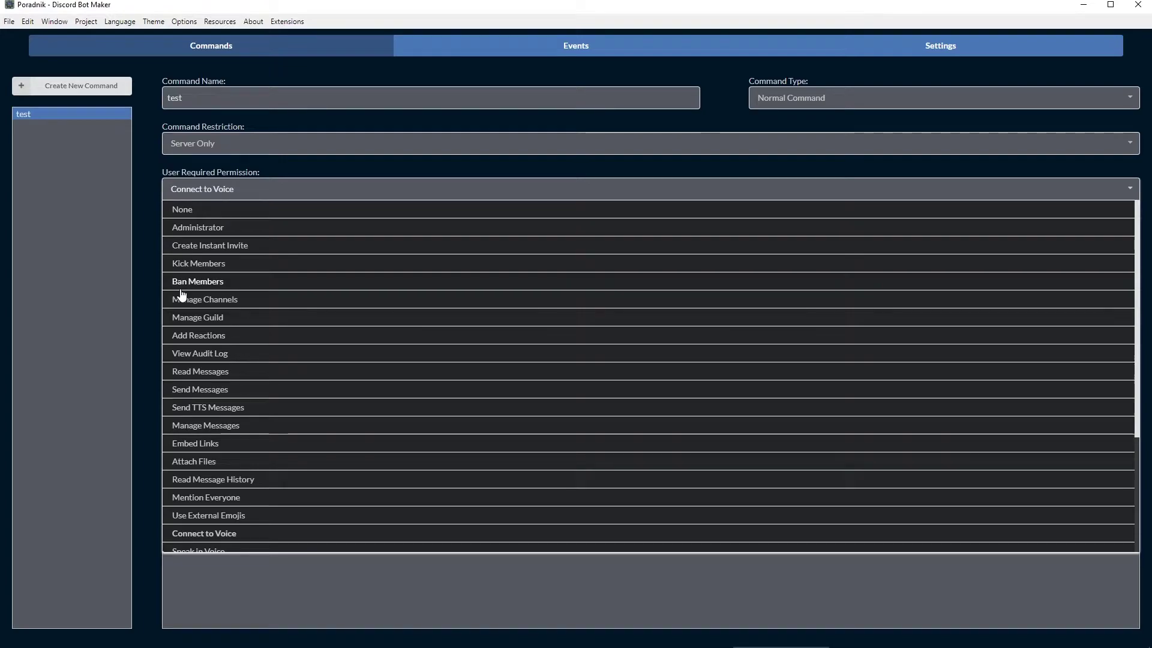
key("s")
key("Return")
Step: Set the test command's user required permission to Administrator
left_click(206, 192)
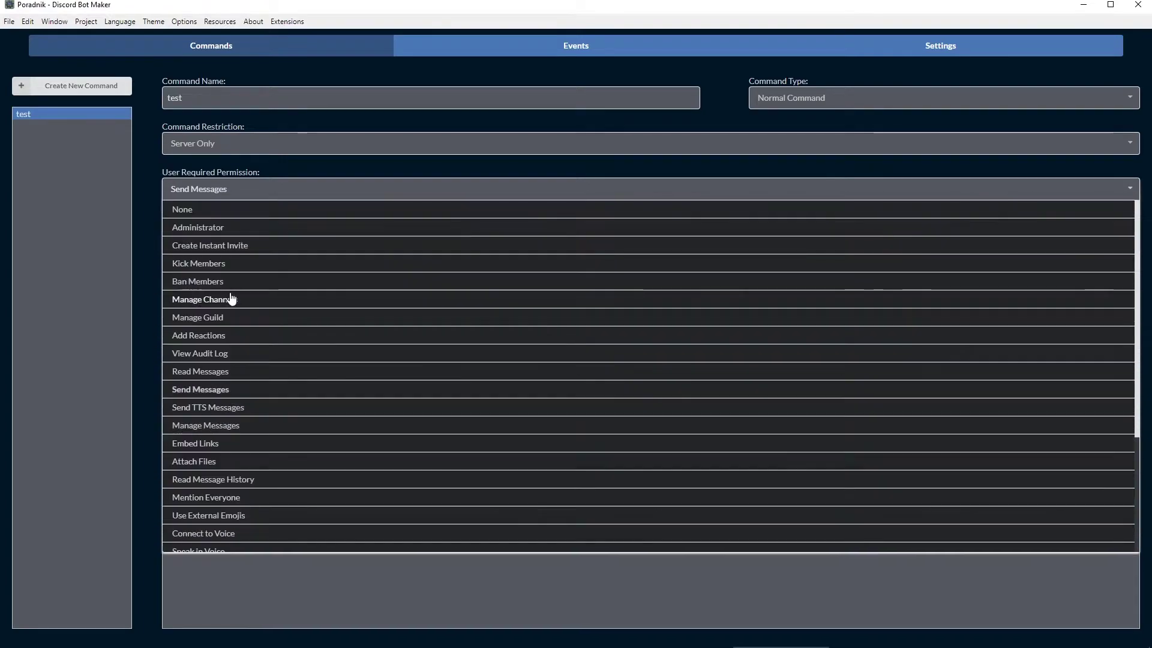
left_click(230, 228)
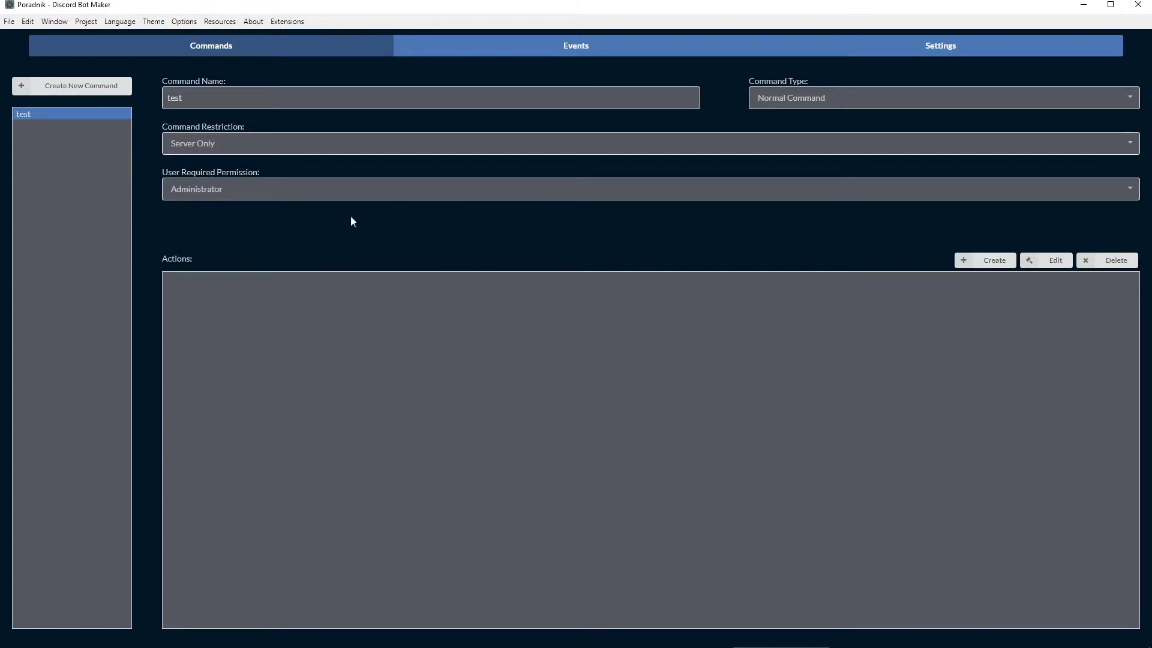
Step: Add a Send Message action to the test command that sends "test 123" to the same channel, and save the project
left_click(983, 259)
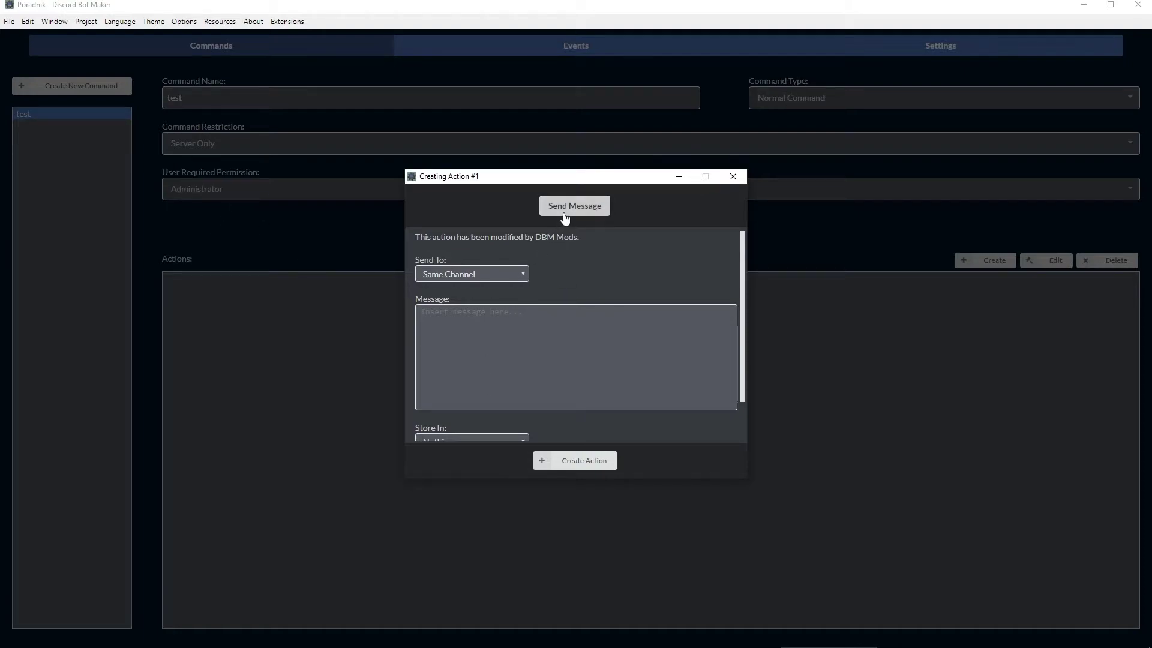
left_click(529, 324)
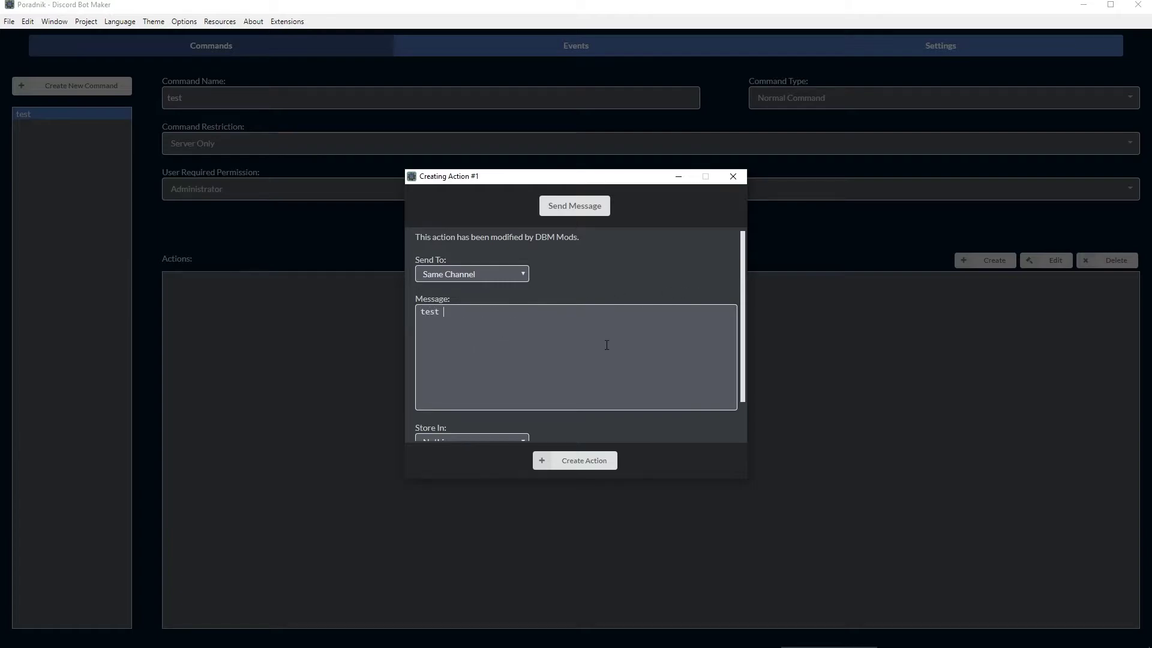
left_click(575, 460)
key("ctrl+s")
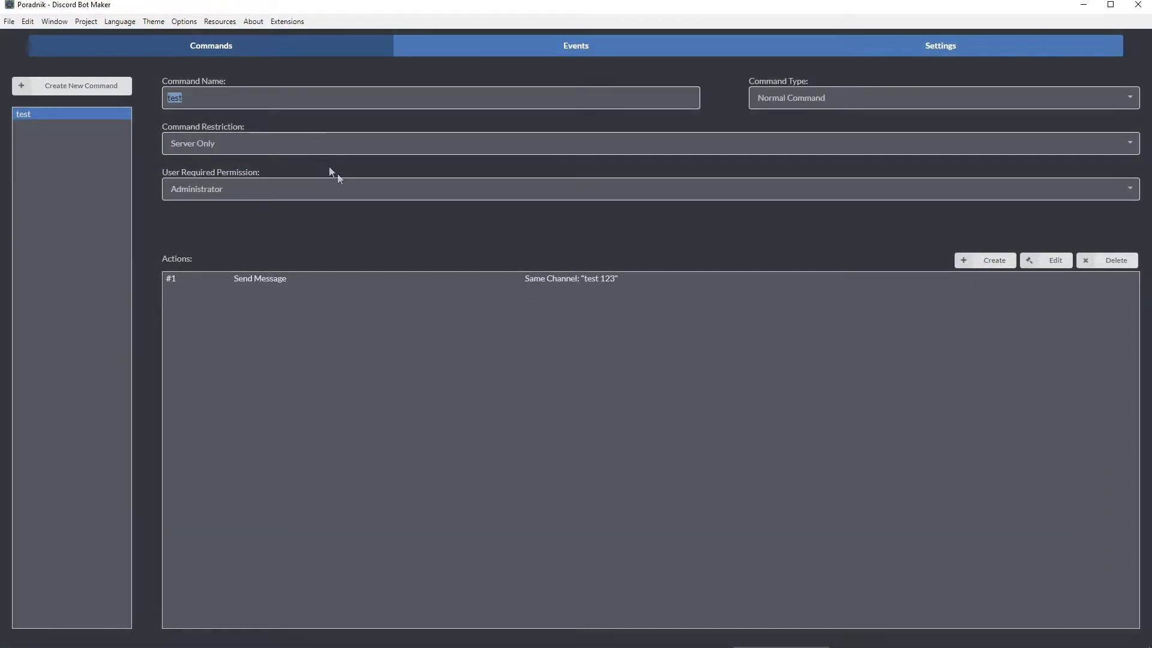
Step: Switch to Discord and send the $test command in the ogólny channel of the TEST BOTA server
key("alt+Tab")
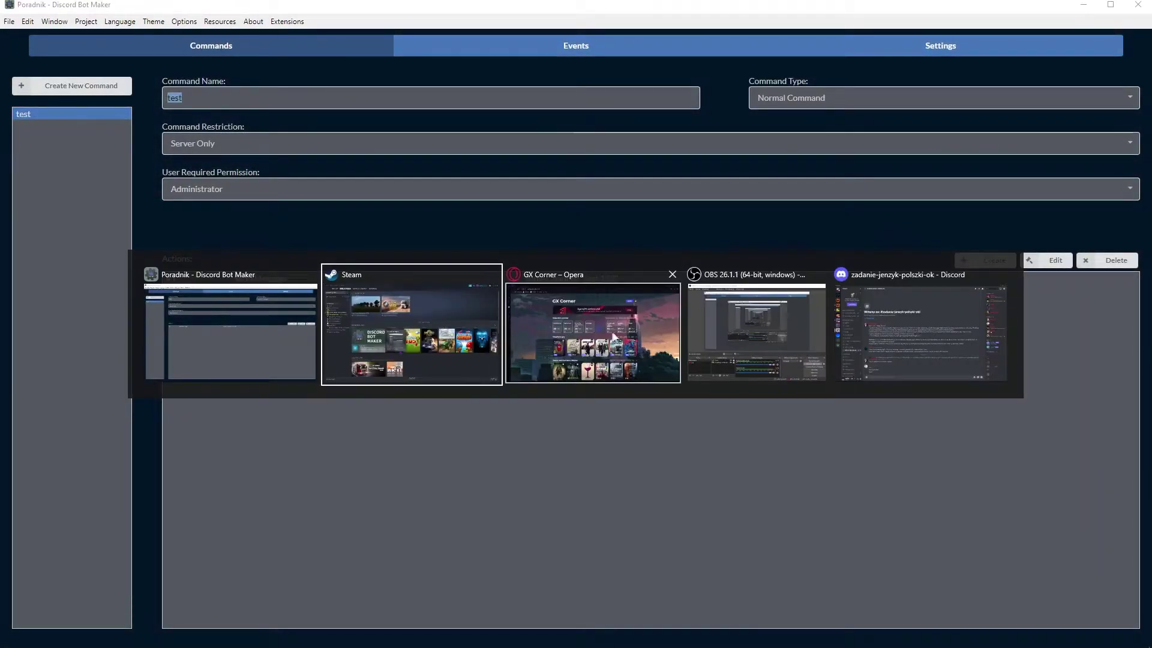
left_click(877, 343)
type("$test")
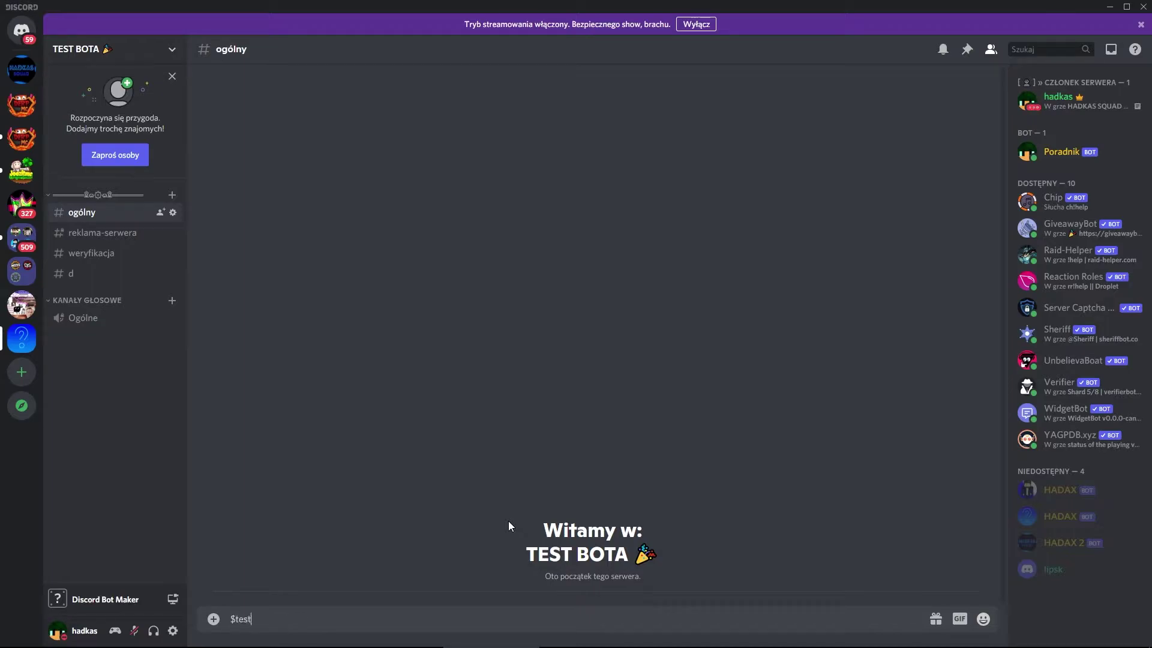
type("\\")
key("Return")
type("$test")
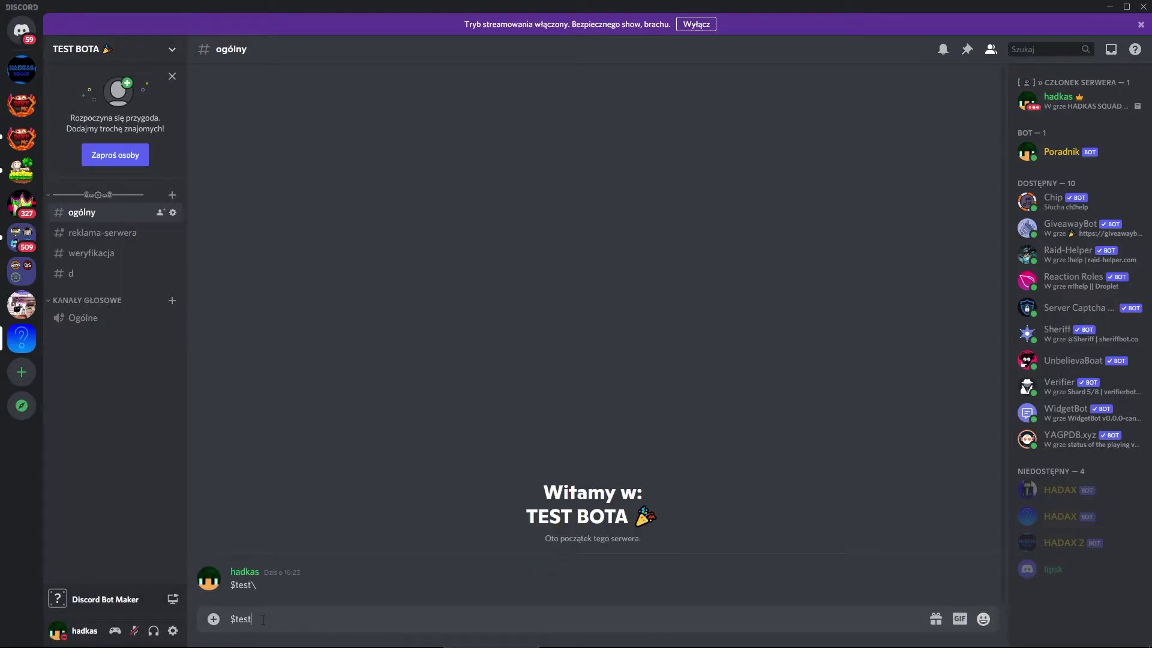
key("Return")
left_click_drag(268, 588, 228, 587)
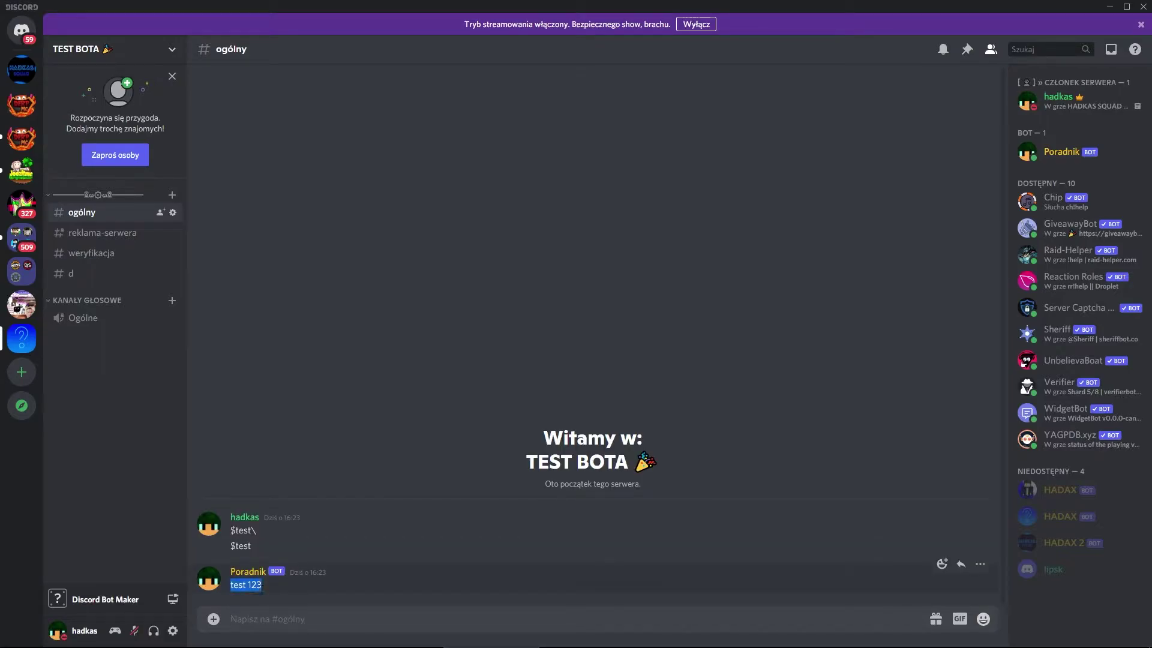
left_click(268, 590)
Step: Set the Send Message action's recipient to Command Author in Discord Bot Maker, save, and try it with $test in Discord
key("alt+Tab")
double_click(398, 280)
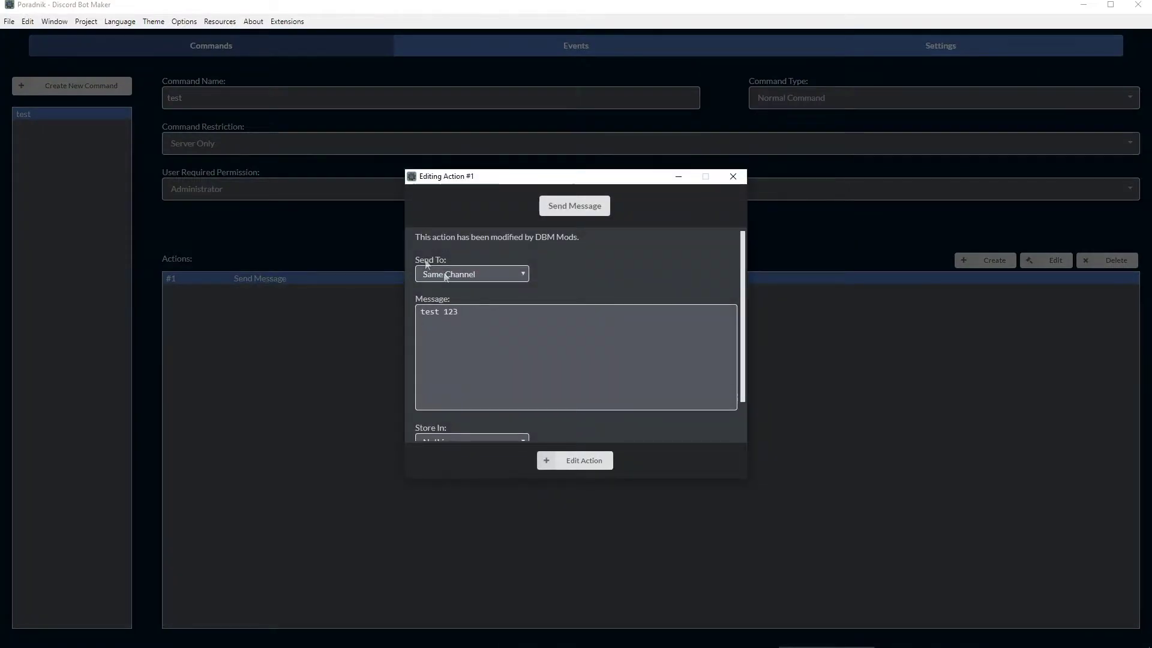
left_click(462, 279)
left_click(462, 279)
left_click(427, 275)
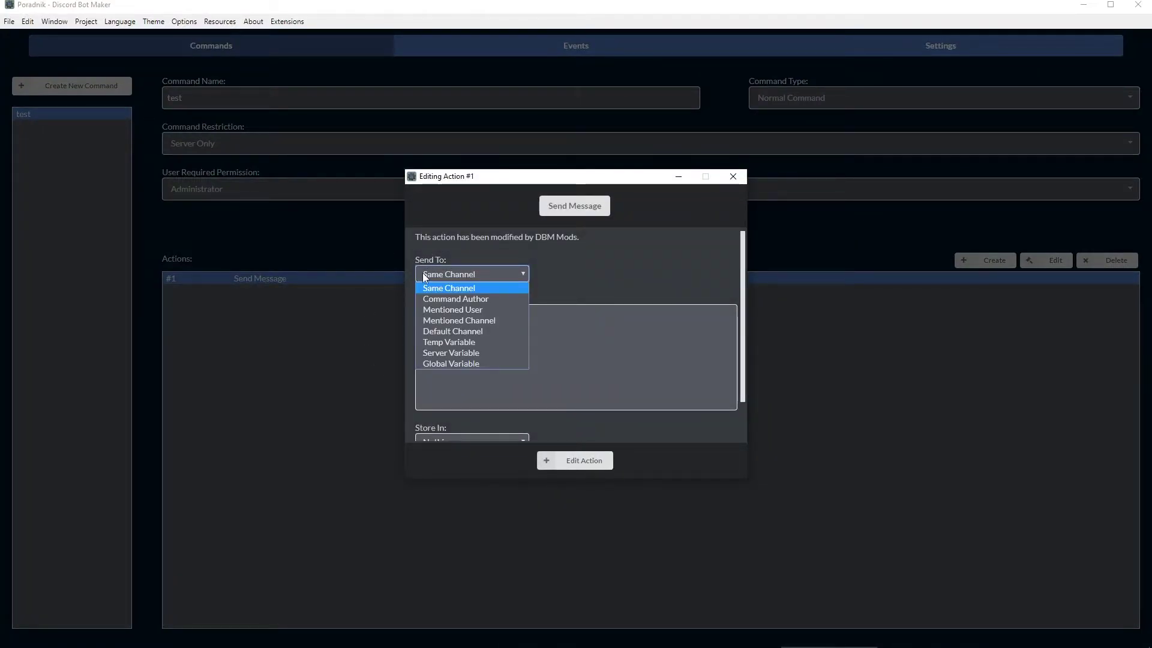
left_click(444, 298)
left_click(579, 459)
key("ctrl+s")
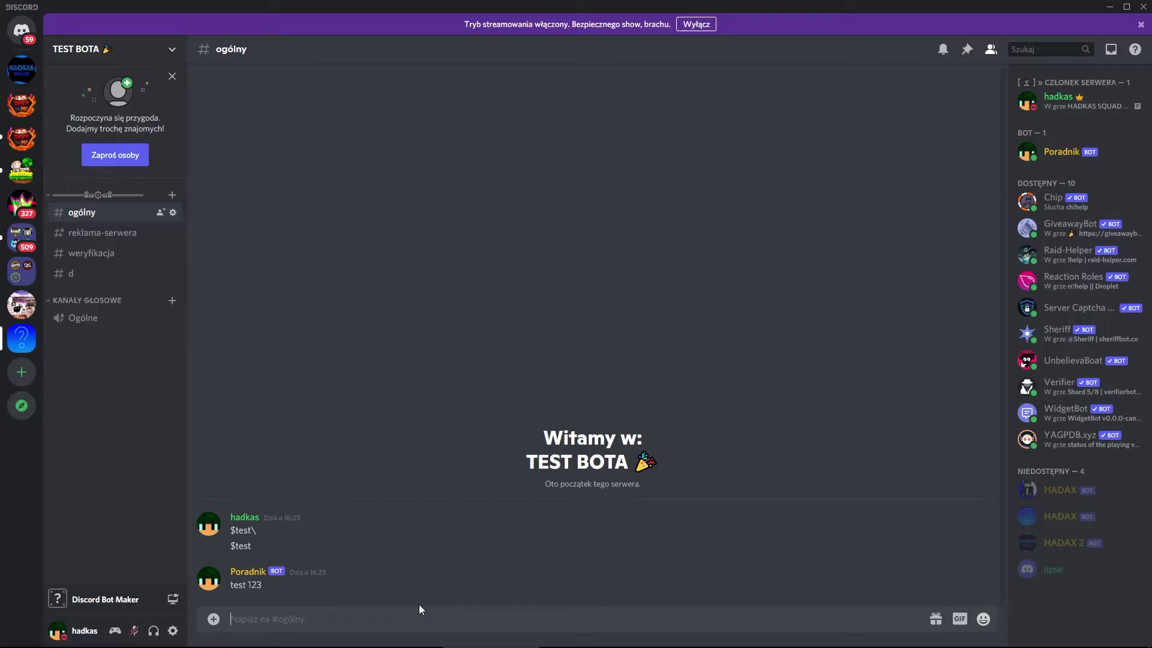
type("$test")
key("Return")
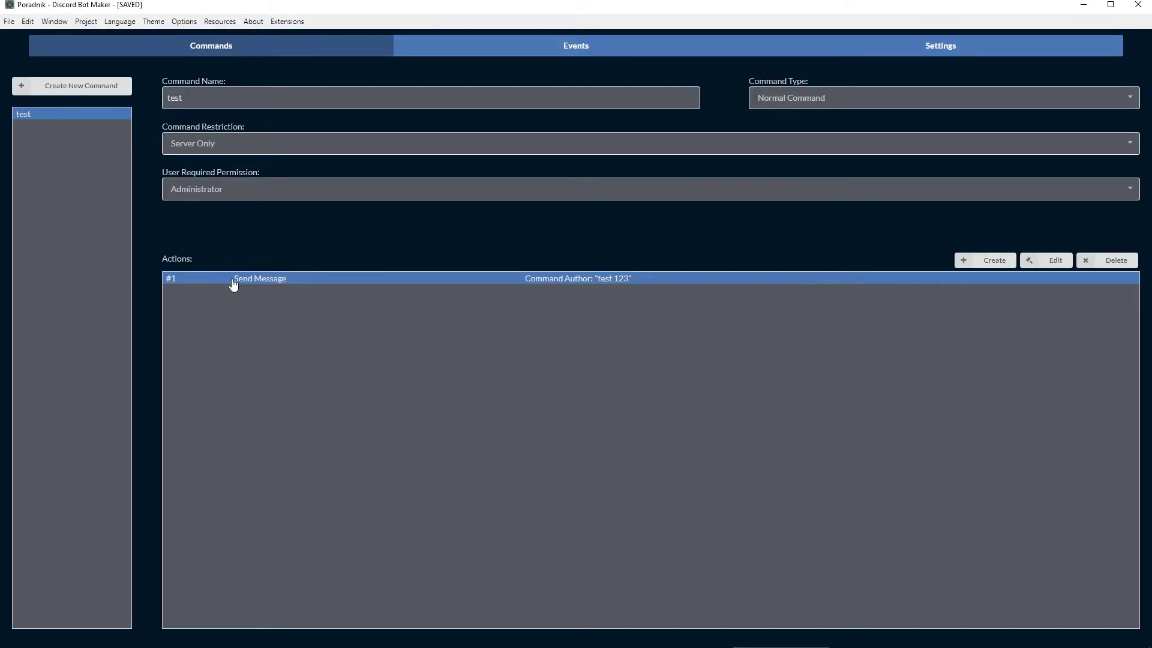
Step: Set the Send Message action's recipient to Mentioned User, and try it in Discord with $test followed by a mention of the own account
double_click(234, 284)
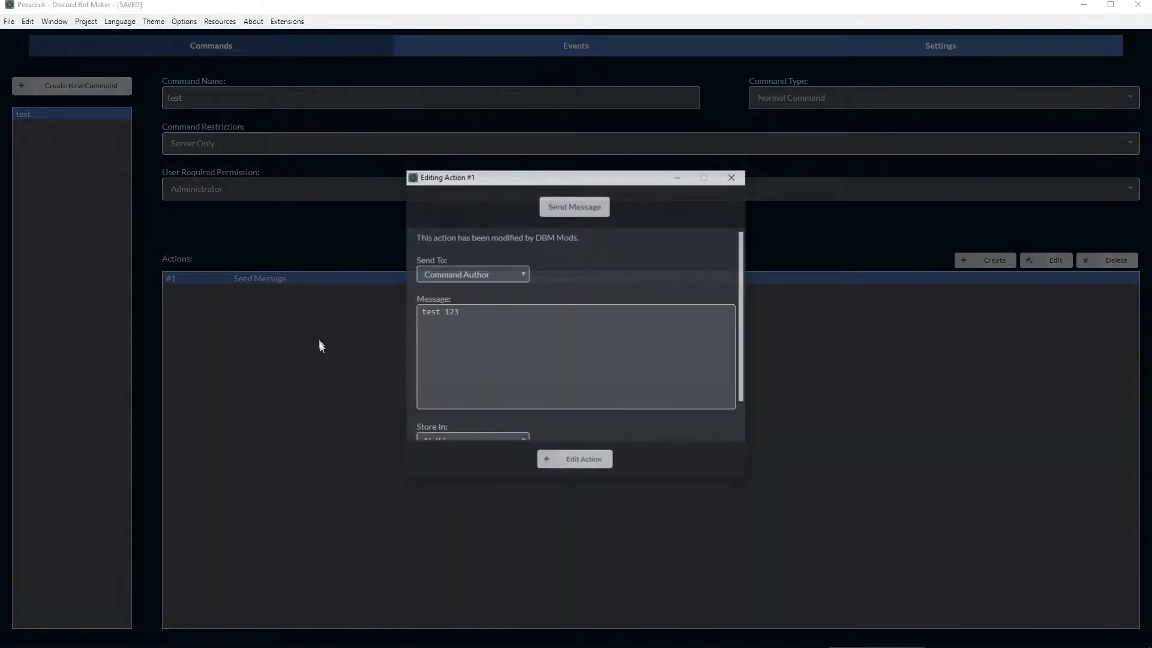
left_click(438, 275)
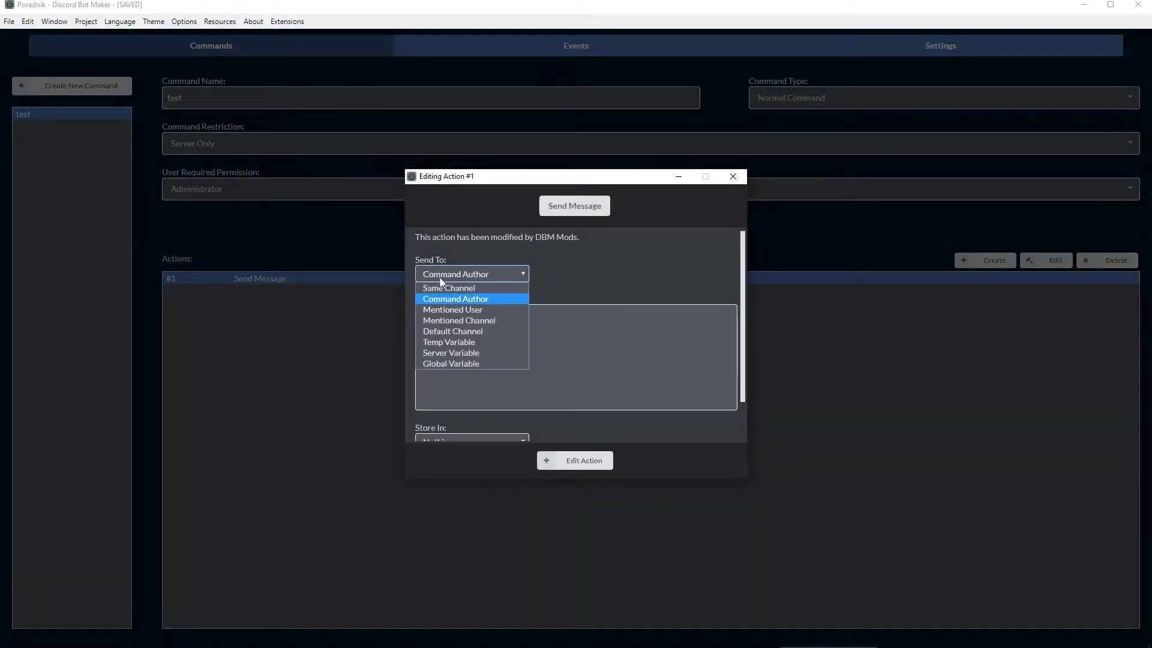
left_click(451, 312)
left_click(559, 460)
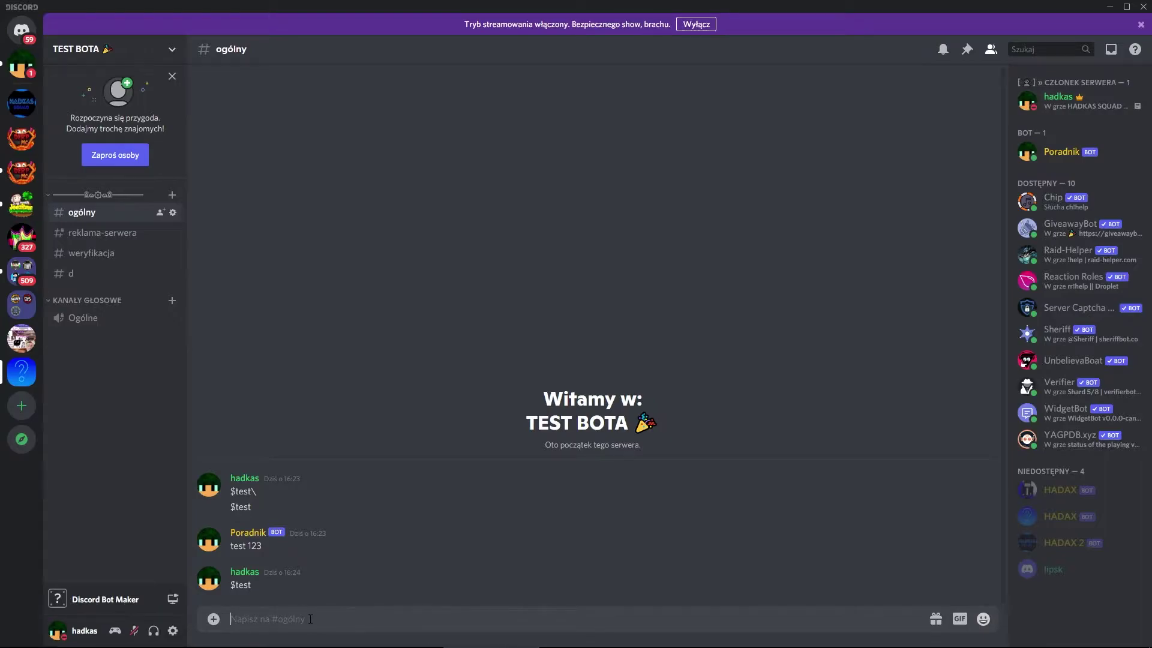
type("test")
key("BackSpace")
key("BackSpace")
type("$test @had")
key("Tab")
key("Return")
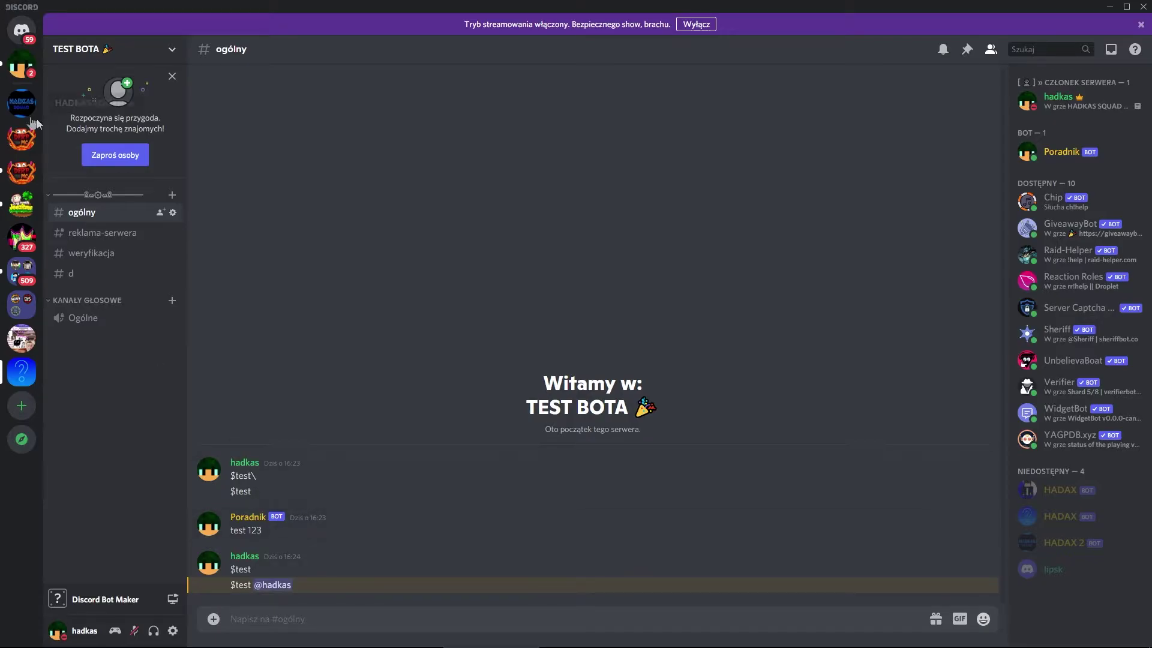
Step: Set the Send Message action's recipient to Mentioned Channel, and try it with "$test #d" in Discord, checking channel d
key("alt+Tab")
double_click(275, 279)
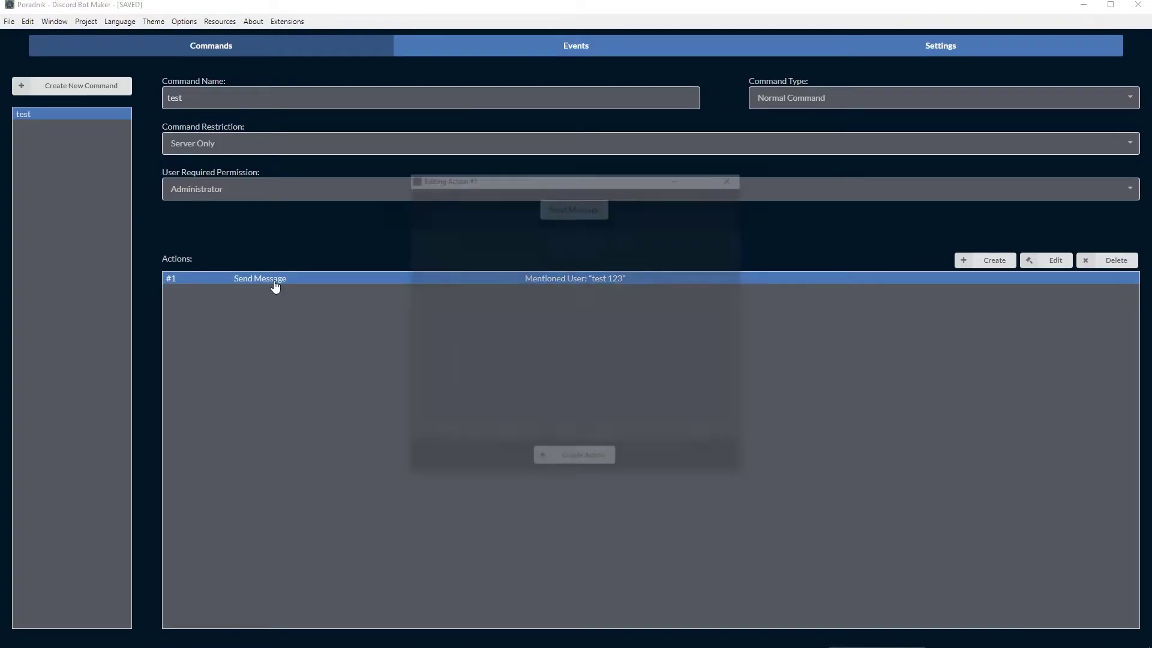
left_click(459, 272)
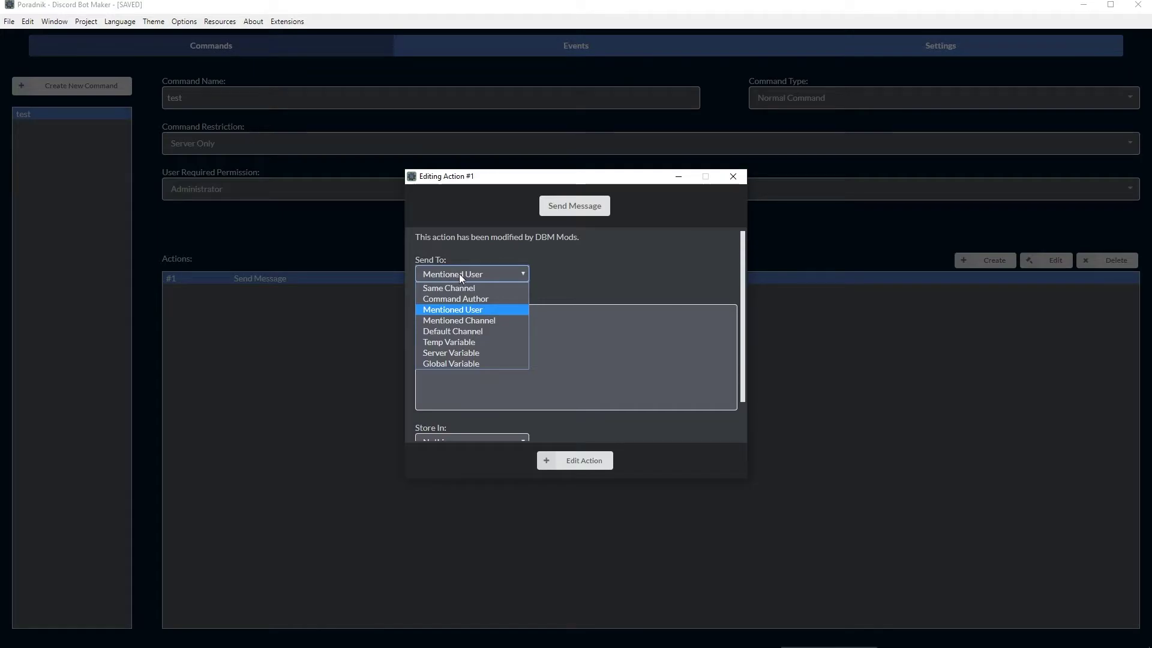
left_click(466, 320)
left_click(575, 460)
key("alt+Tab")
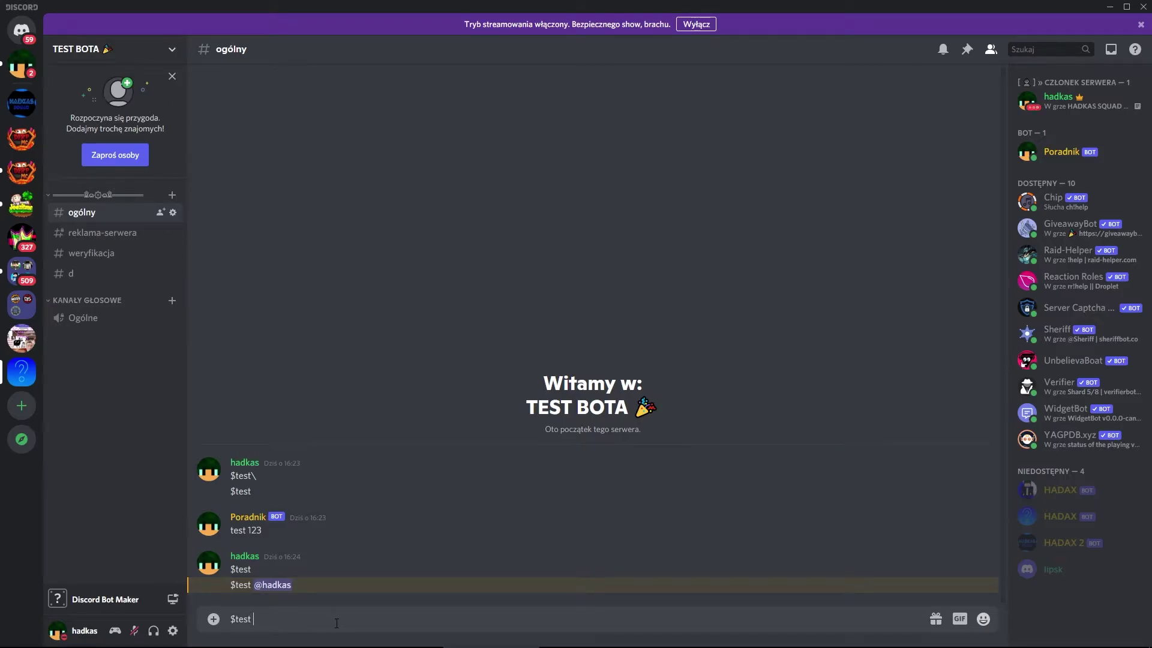
type("#d")
key("Return")
key("Return")
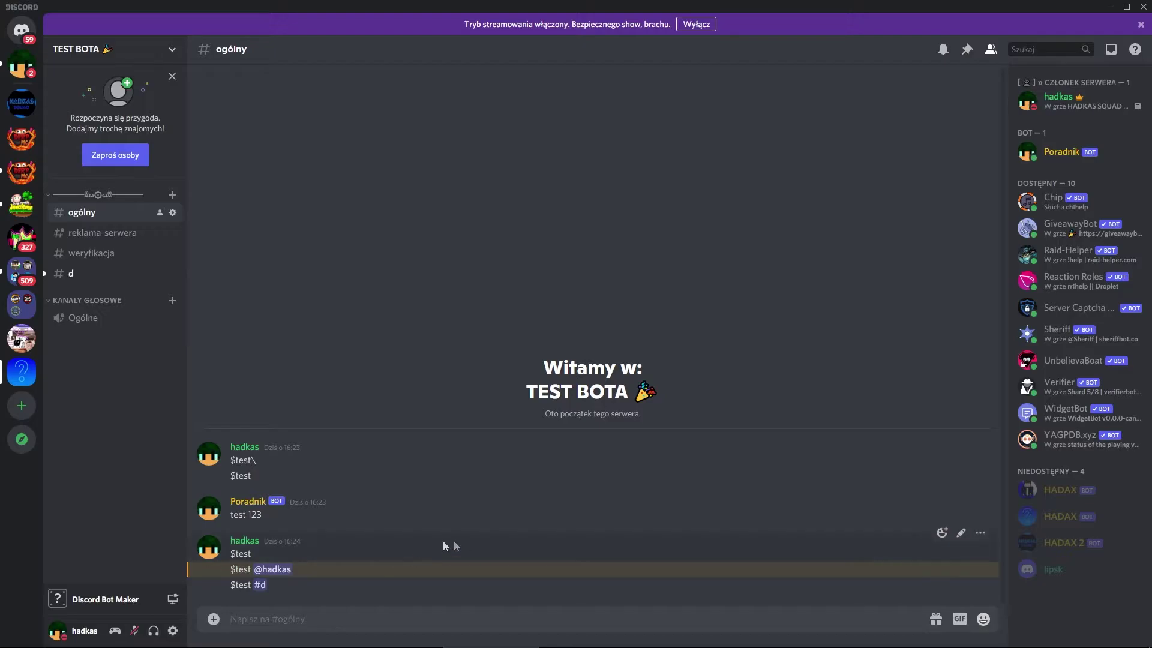
left_click(77, 273)
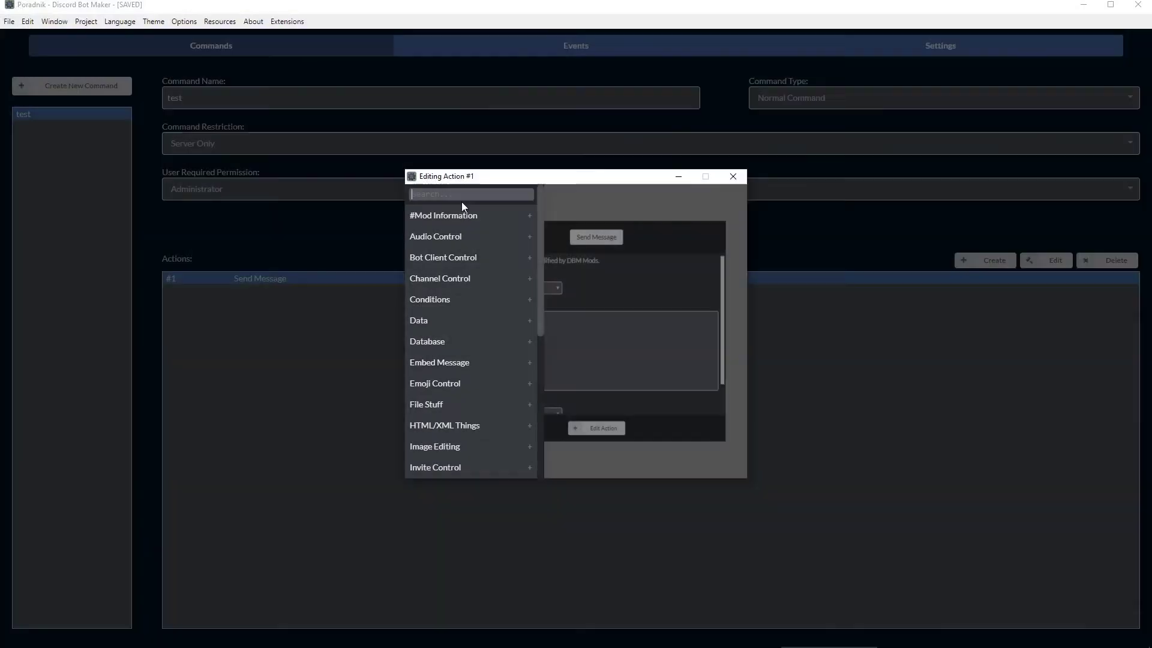
Step: Change the test command's action in Discord Bot Maker to Create Embed Message, storing it in a temp variable named "embed"
type("create em")
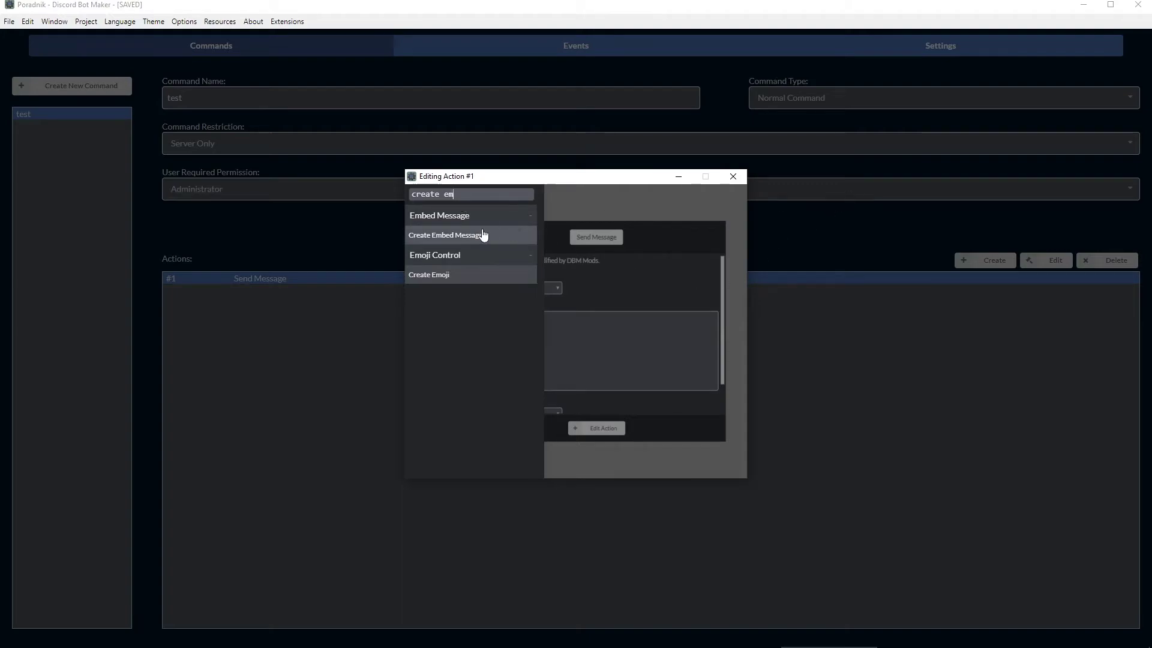
left_click(485, 234)
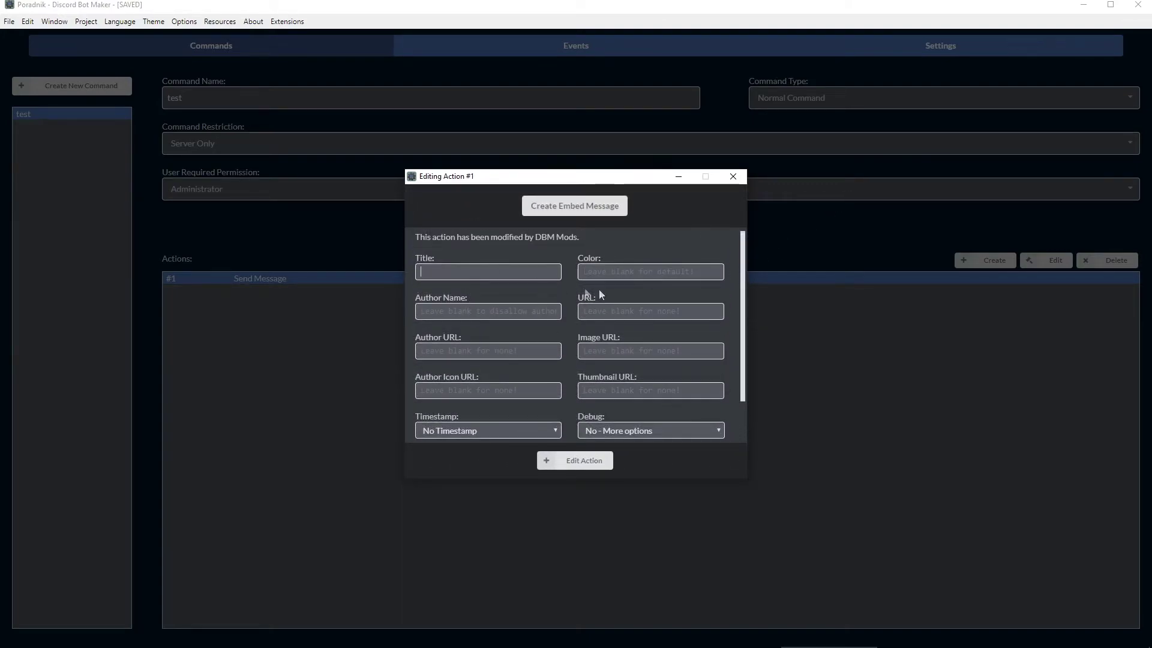
scroll(480, 318, "down", 2)
scroll(487, 376, "up", 2)
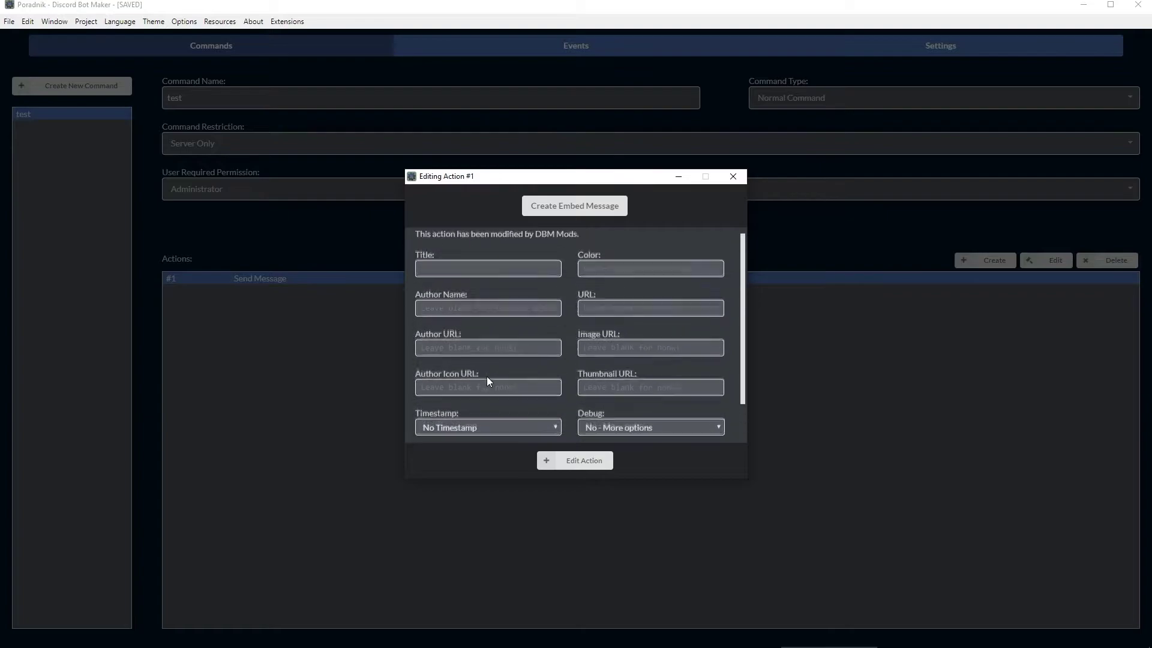
scroll(486, 307, "down", 2)
scroll(480, 321, "up", 2)
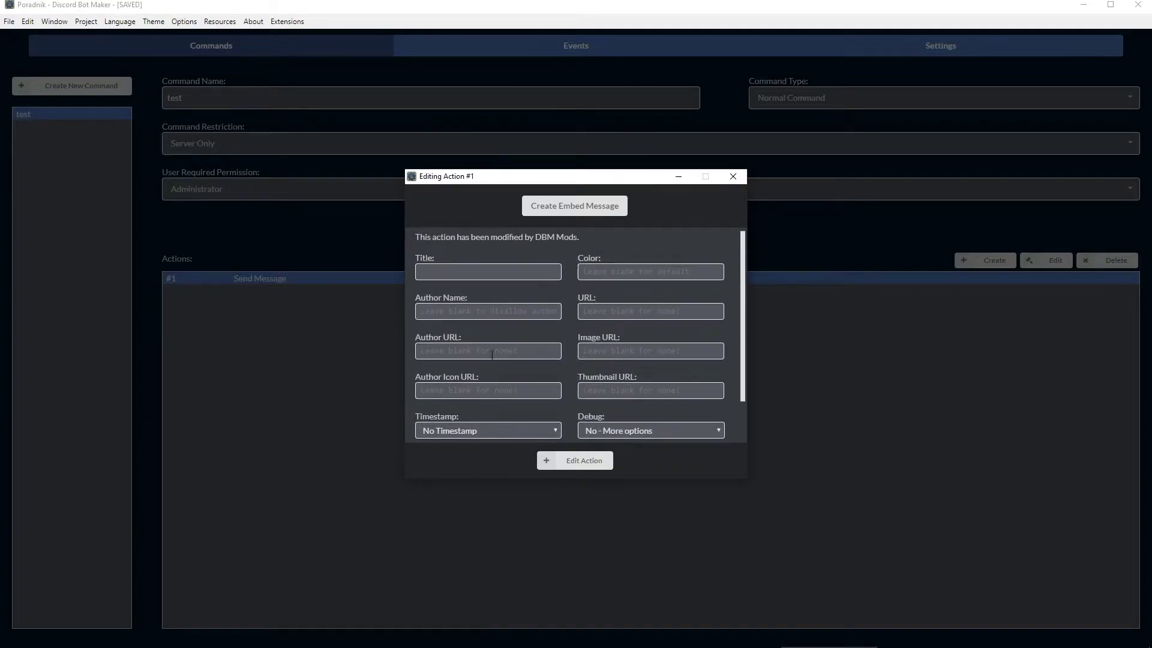
scroll(549, 275, "down", 2)
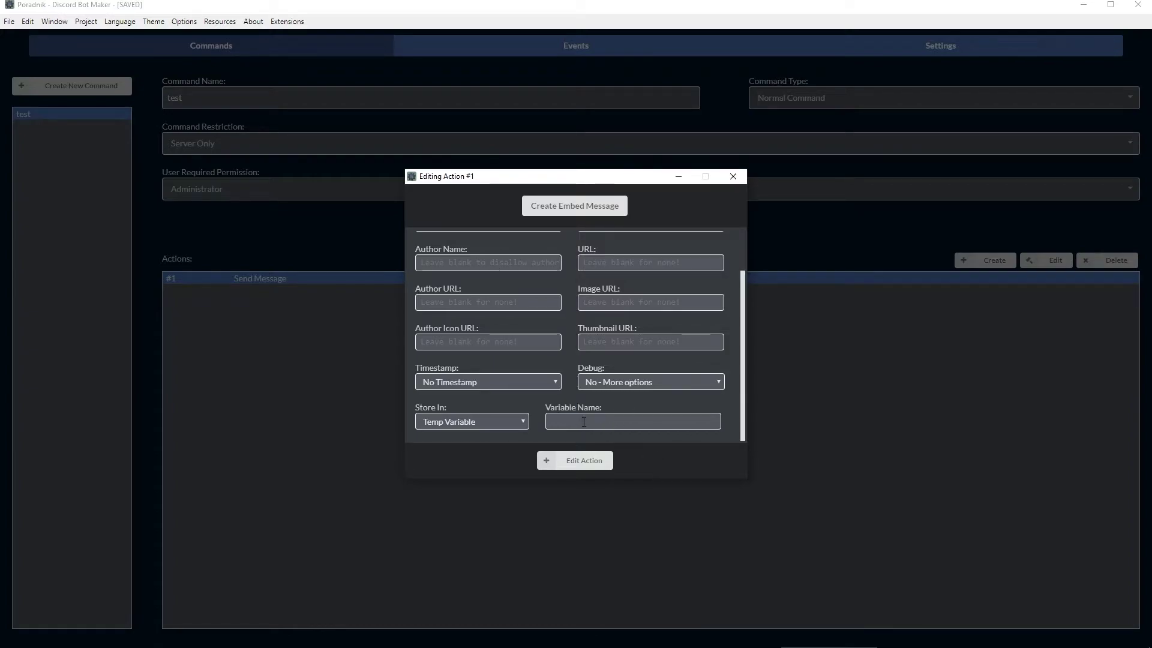
type("embed")
Step: Set the embed's title to 1, author name to 2 and color to RANDOM
scroll(472, 336, "up", 2)
left_click(448, 275)
type("1")
left_click(454, 310)
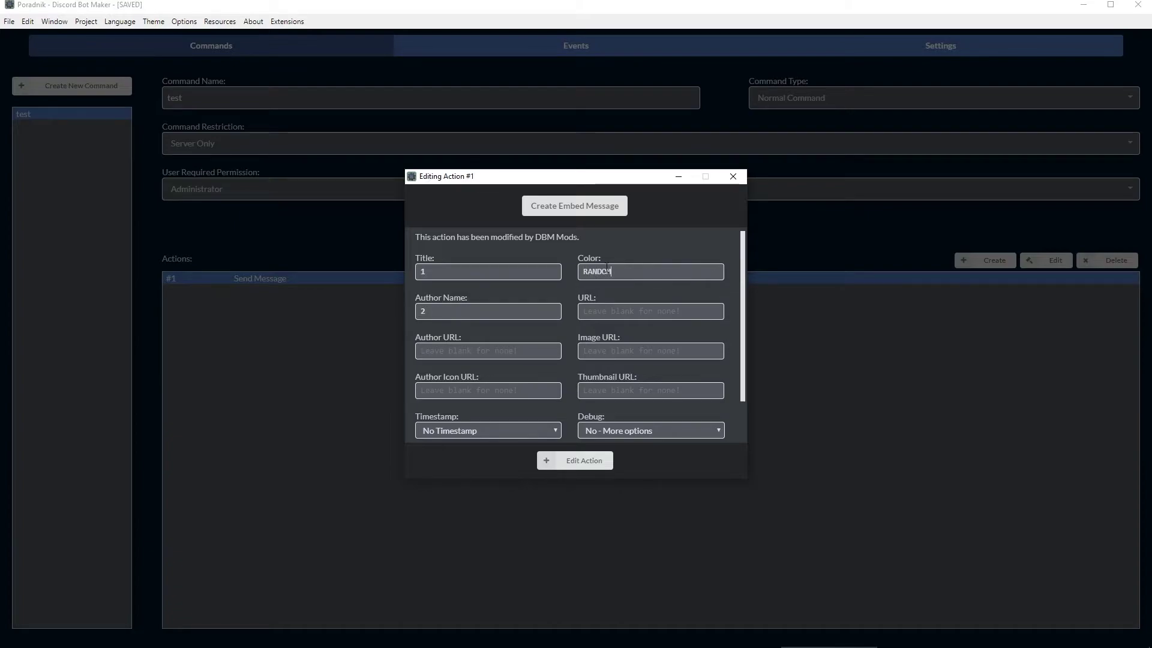
scroll(617, 391, "down", 2)
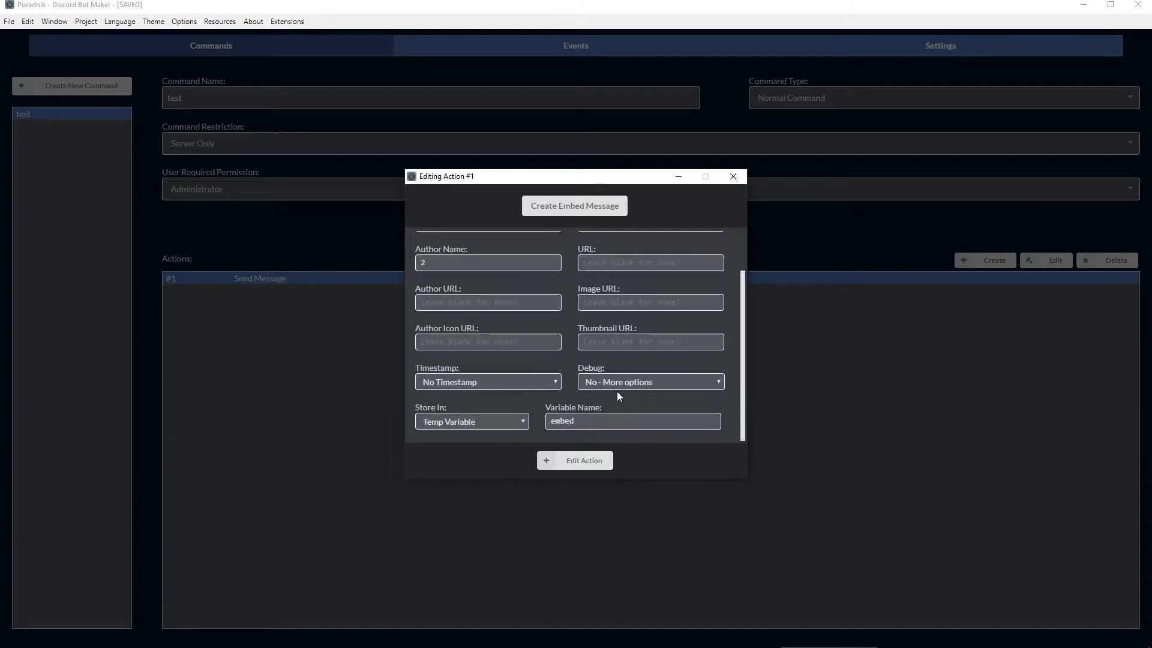
scroll(466, 362, "up", 2)
left_click(472, 348)
key("Tab")
left_click(605, 353)
scroll(611, 356, "down", 1)
double_click(429, 367)
left_click(495, 357)
Step: Try the Current Timestamp, String Timestamp and Custom Timestamp options for the embed
left_click(444, 383)
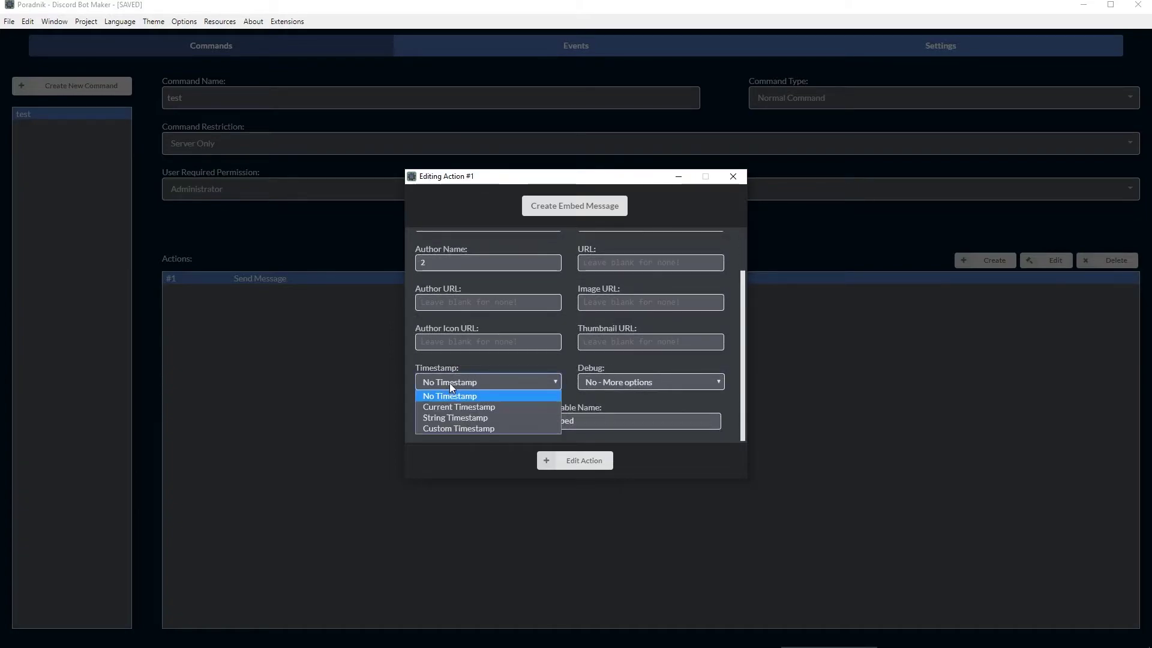
left_click(454, 408)
left_click(461, 386)
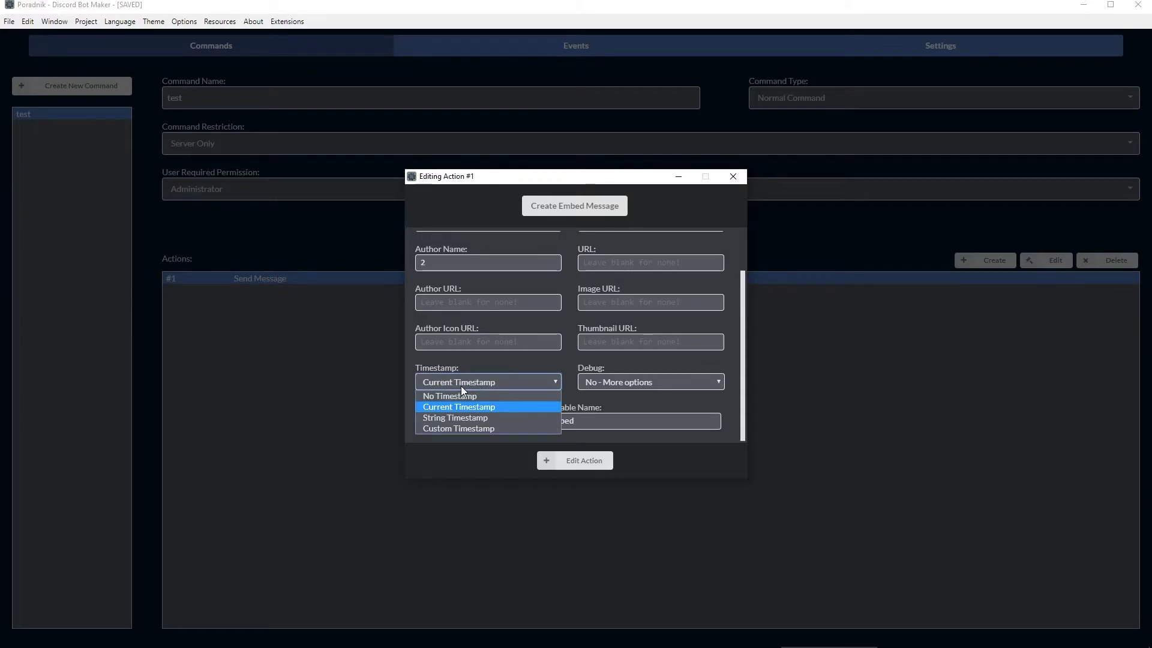
left_click(454, 418)
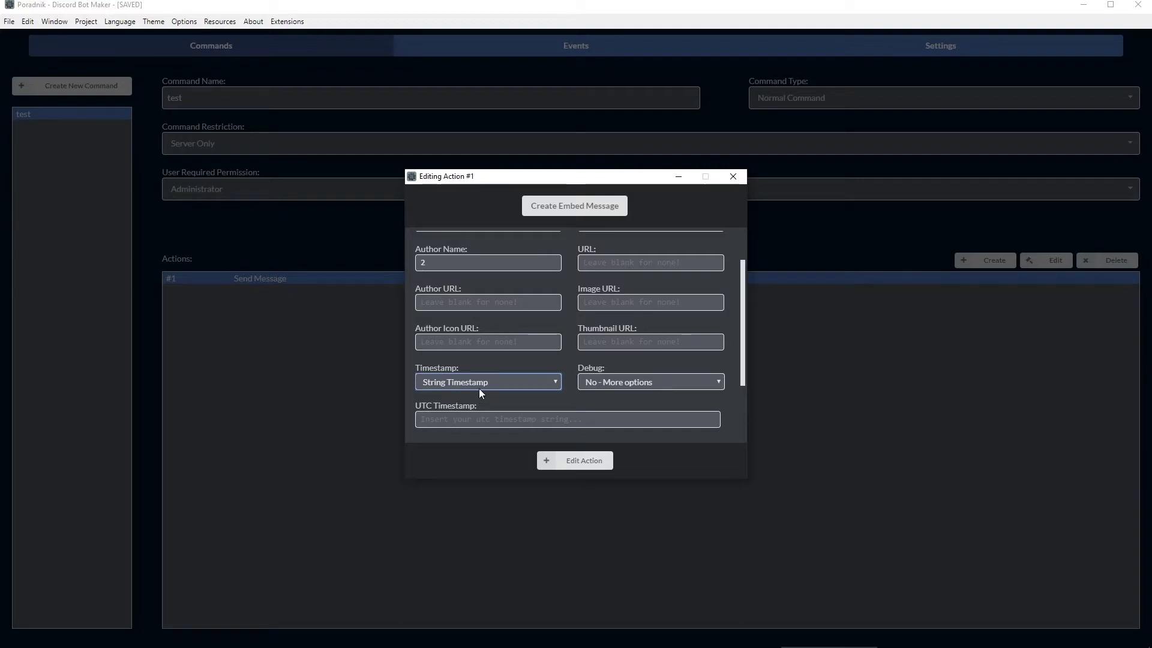
scroll(479, 388, "down", 2)
left_click(473, 291)
left_click(454, 337)
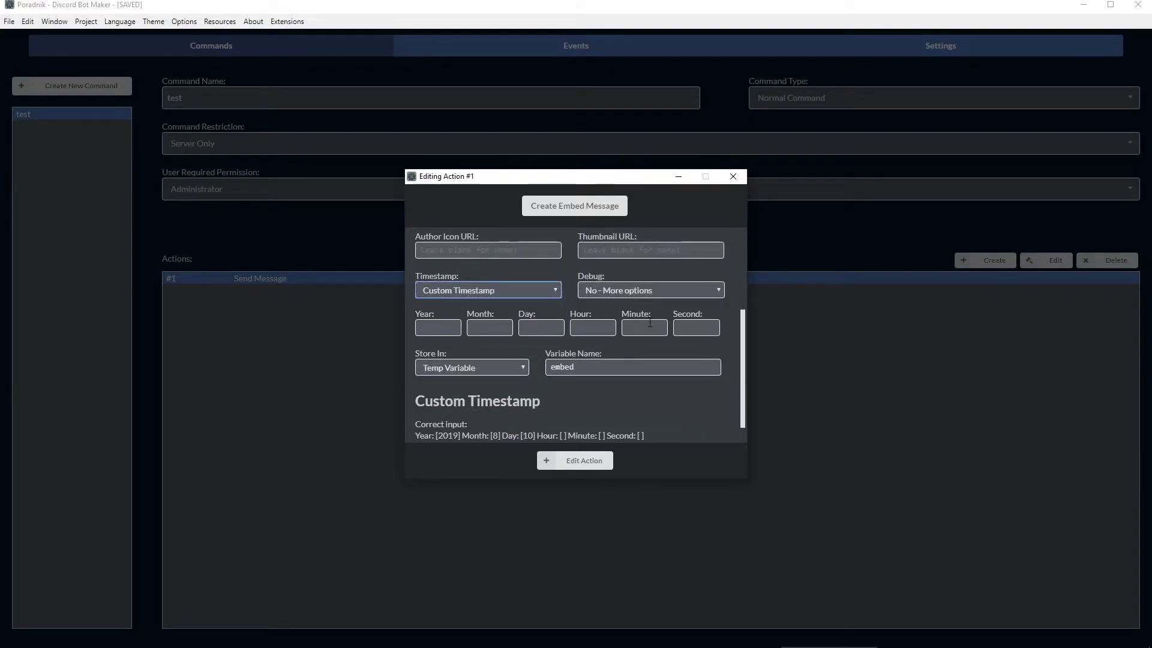
Step: Set the embed's timestamp to Current Timestamp and apply the edited action to the test command
left_click(469, 290)
left_click(458, 311)
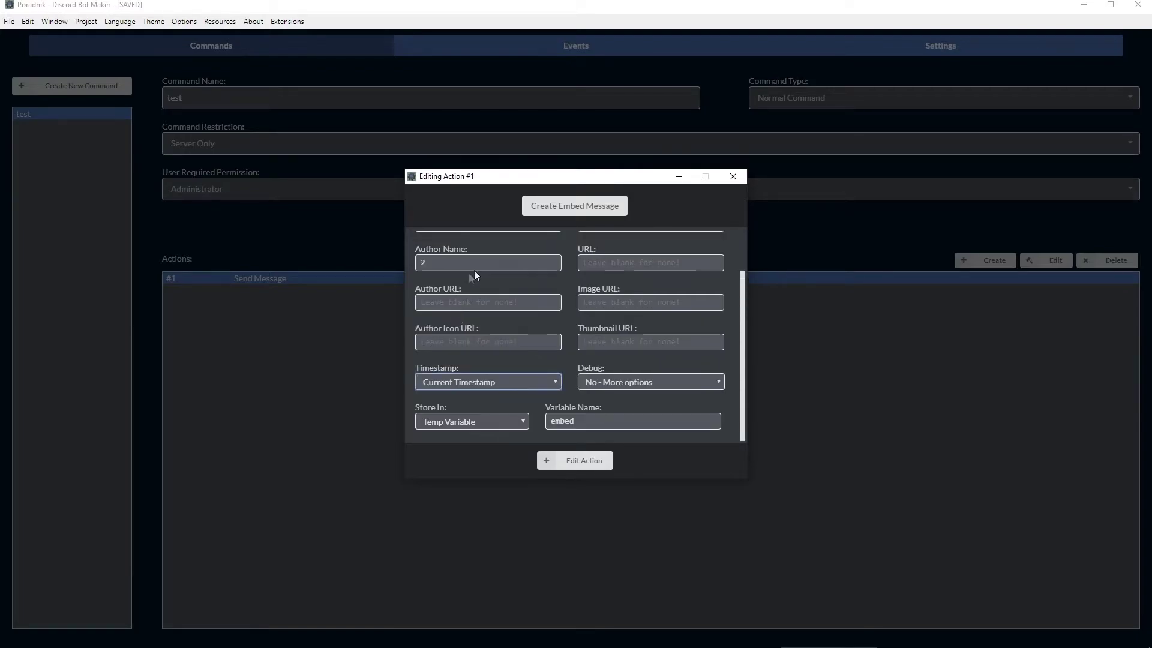
left_click(574, 460)
double_click(826, 280)
scroll(527, 355, "down", 1)
scroll(526, 360, "up", 2)
left_click(579, 460)
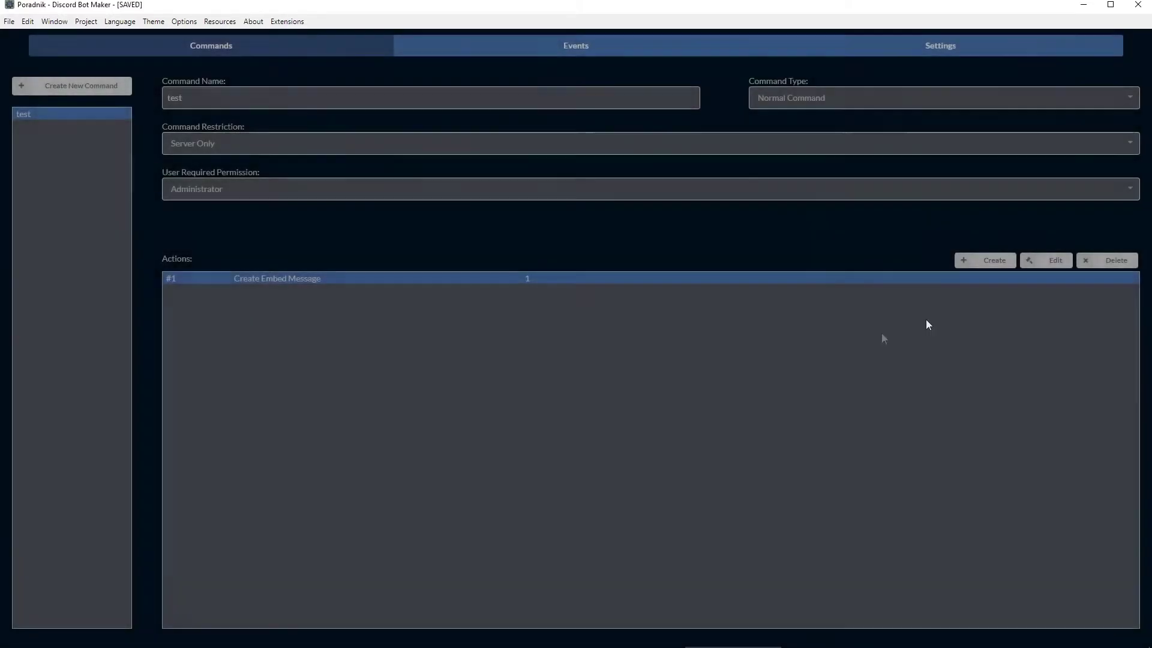
Step: Add a Set Embed Description action for the temp variable "embed" with the description "test 123"
double_click(809, 360)
scroll(480, 323, "down", 2)
left_click(467, 244)
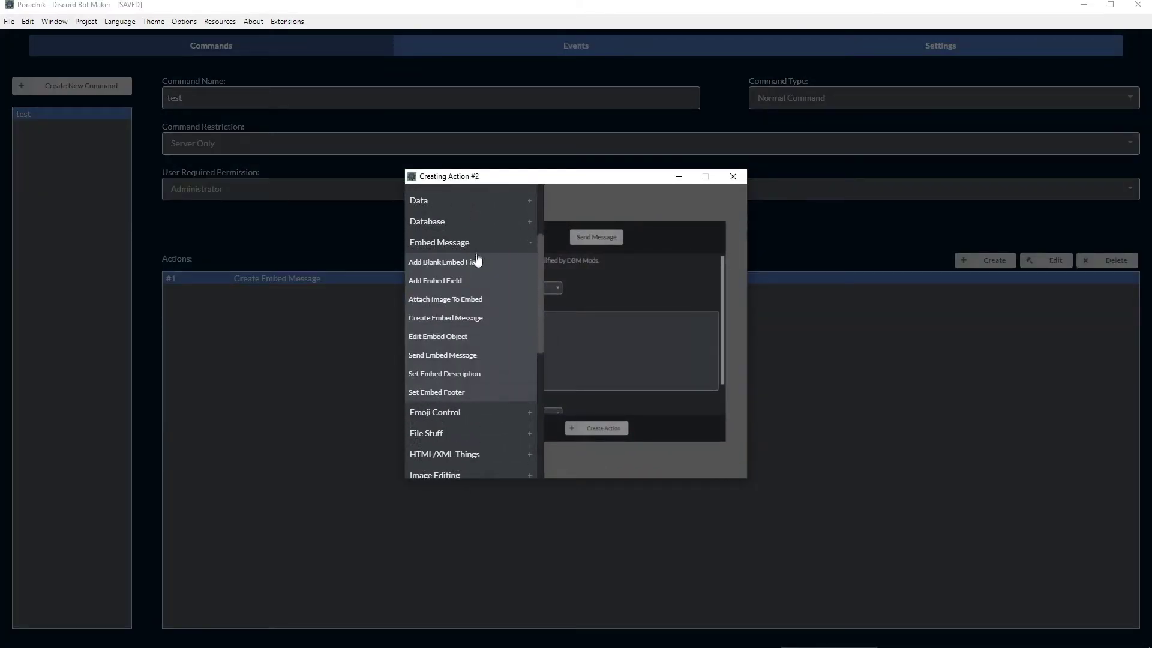
left_click(441, 374)
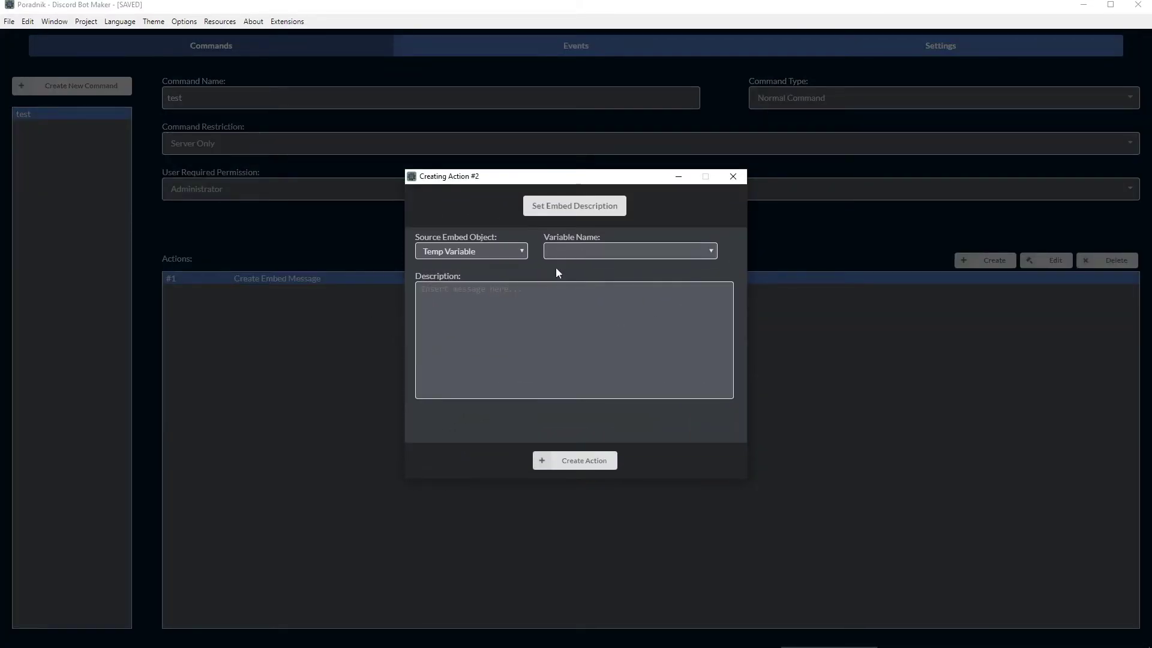
left_click(579, 252)
left_click(568, 274)
type("test 123")
left_click(585, 462)
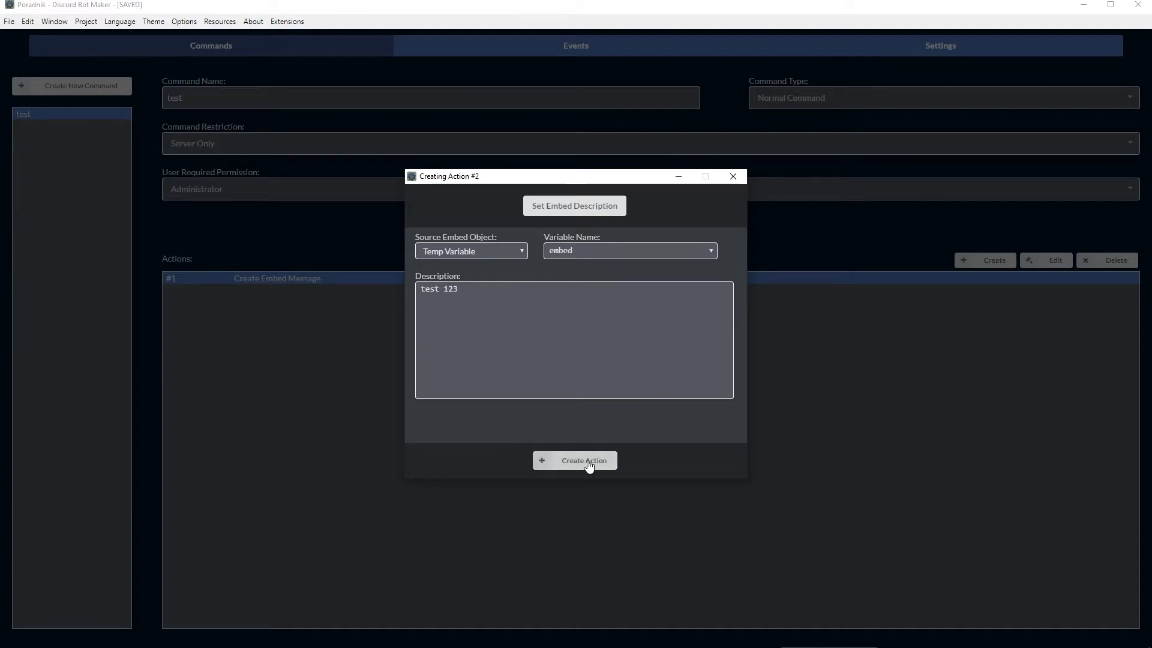
Step: Start a new Send Embed Message action for the test command, using the temp variable "embed" as the source embed object
left_click(987, 260)
left_click(574, 206)
scroll(474, 360, "down", 5)
scroll(466, 360, "down", 4)
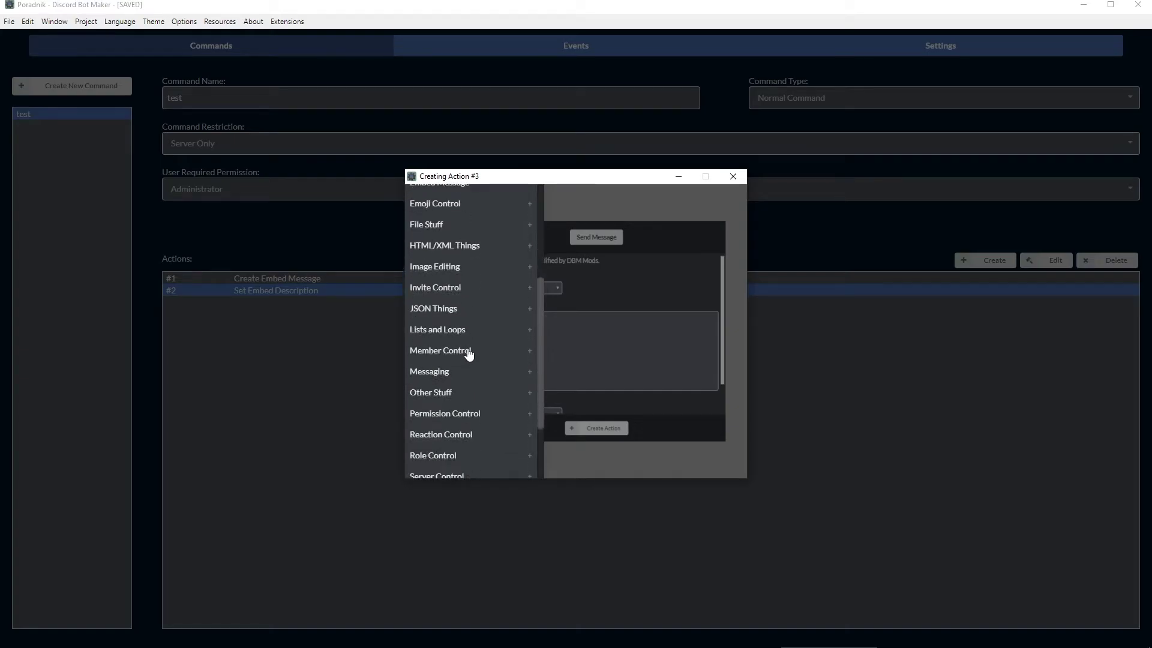
scroll(472, 367, "up", 4)
scroll(477, 384, "down", 2)
scroll(477, 381, "up", 2)
left_click(453, 242)
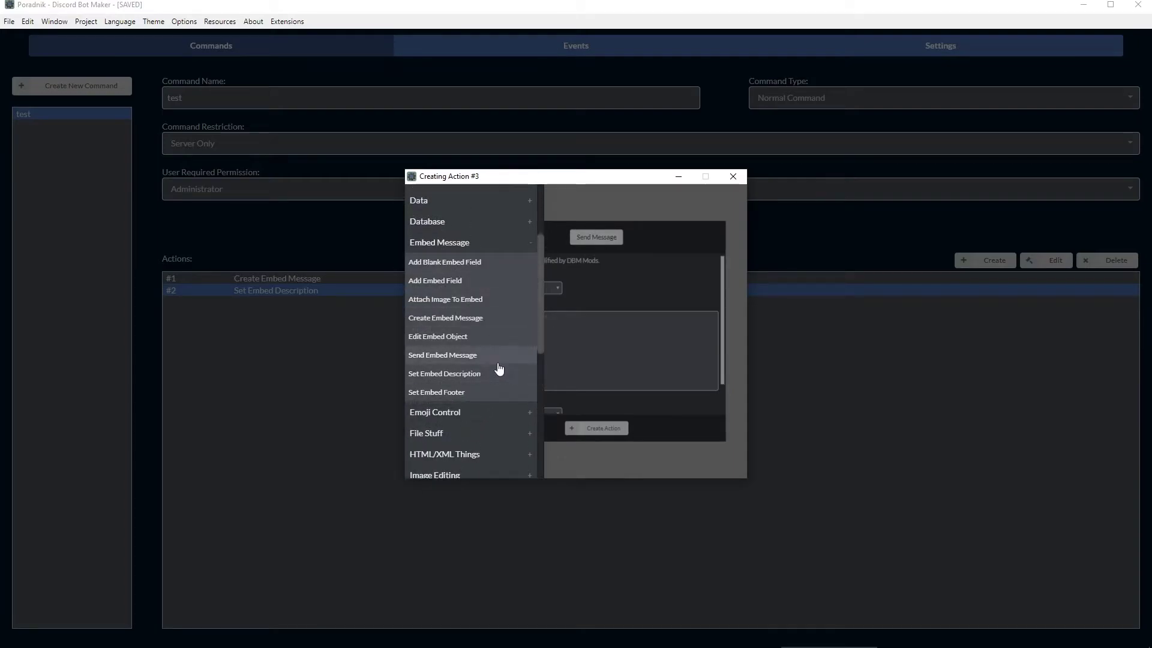
left_click(468, 360)
left_click(549, 274)
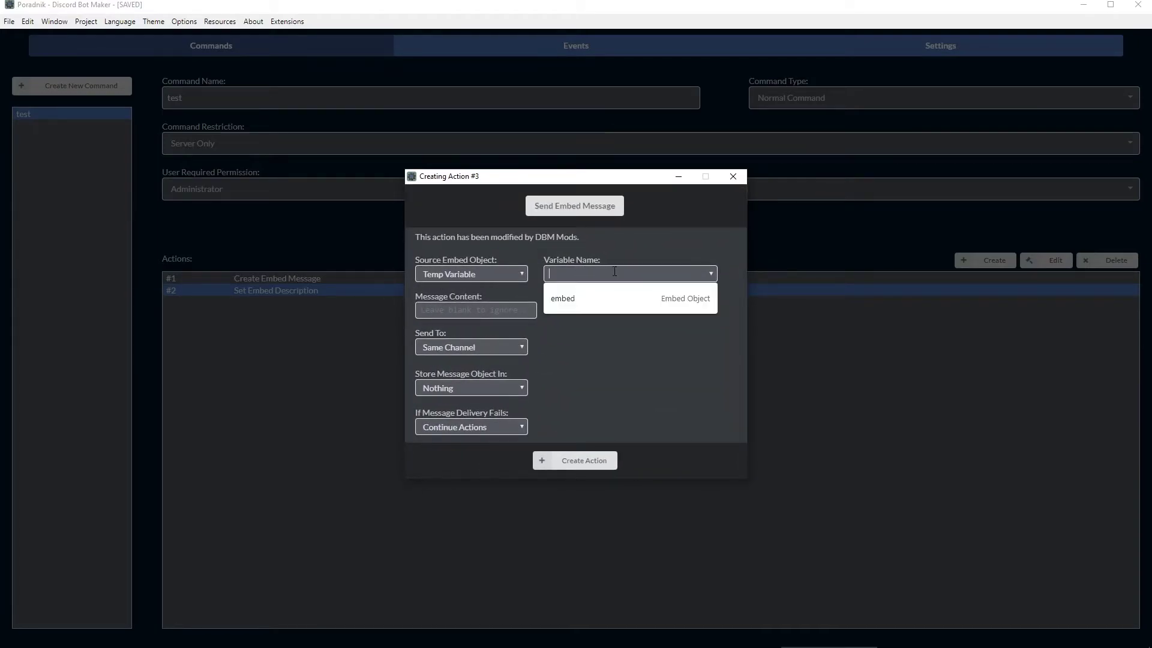
left_click(561, 298)
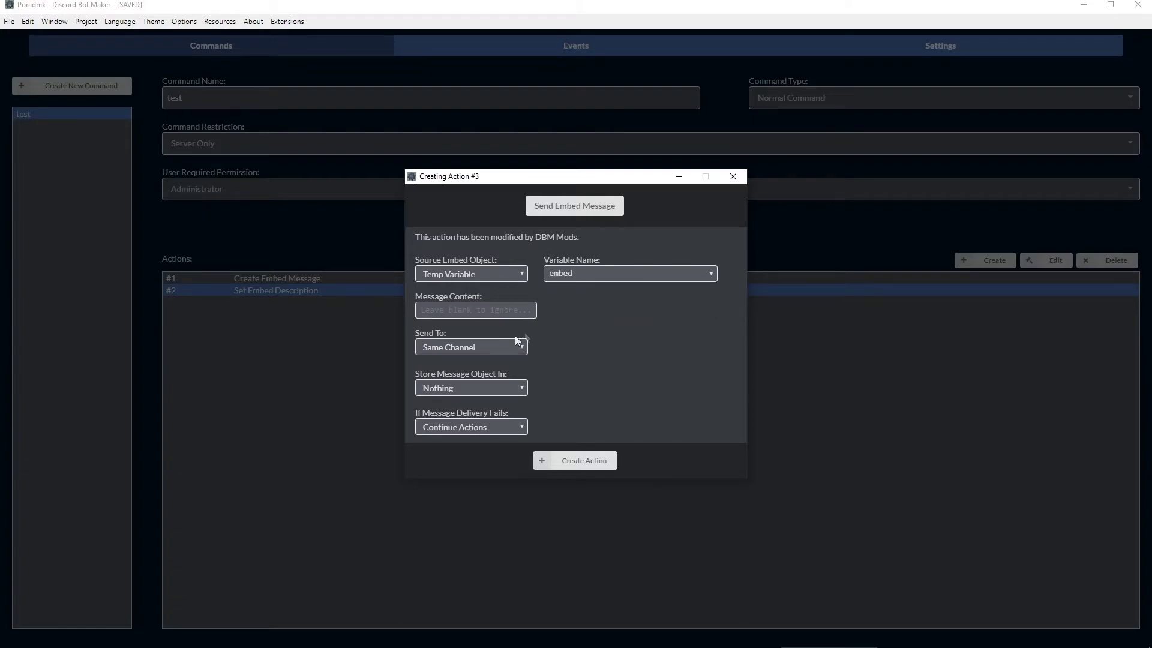
Step: Set the embed message to be sent to Same Channel with the message content 123
left_click(484, 343)
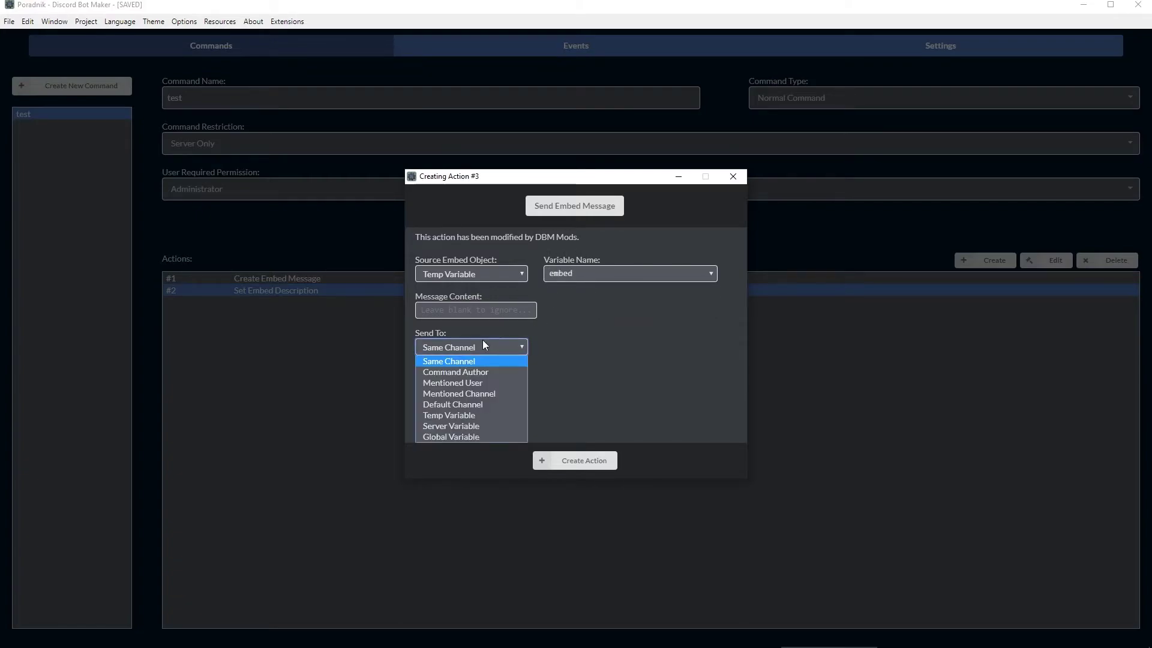
left_click(471, 361)
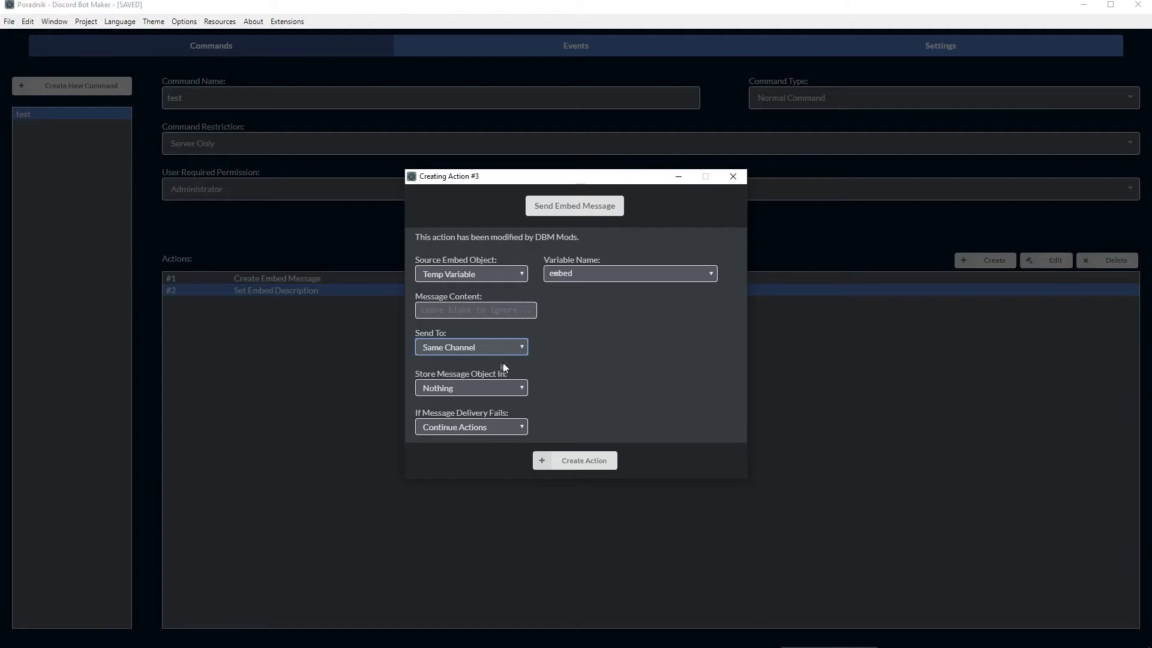
left_click(429, 306)
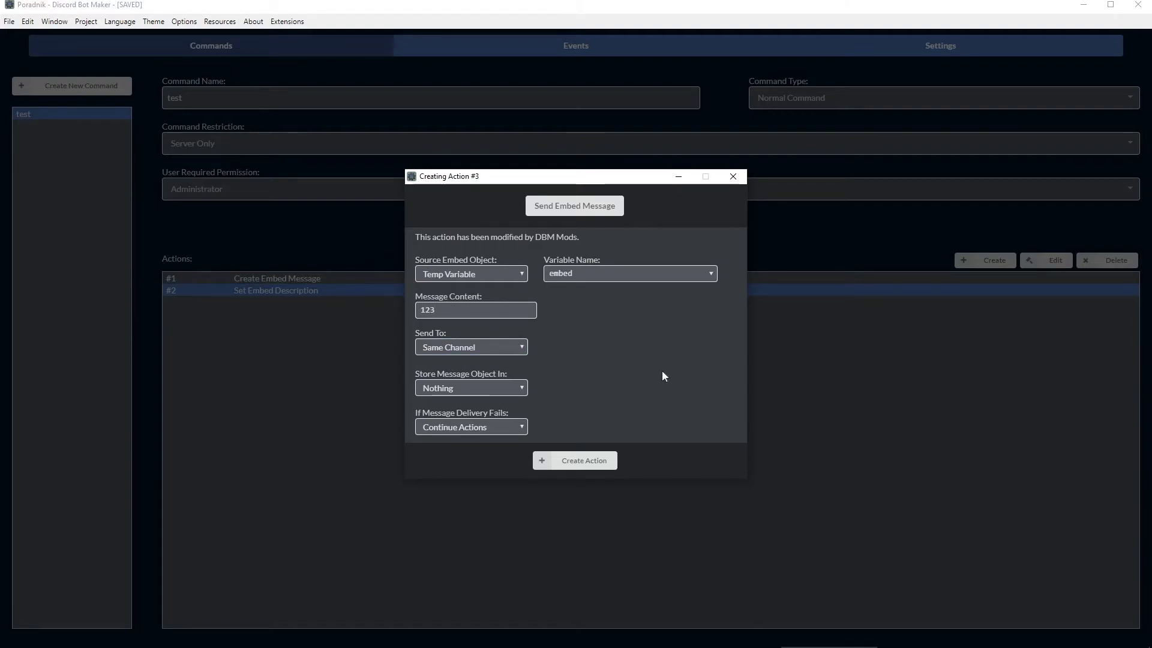
Step: Store the message object in a temp variable named "send" and create the Send Embed Message action
left_click(460, 387)
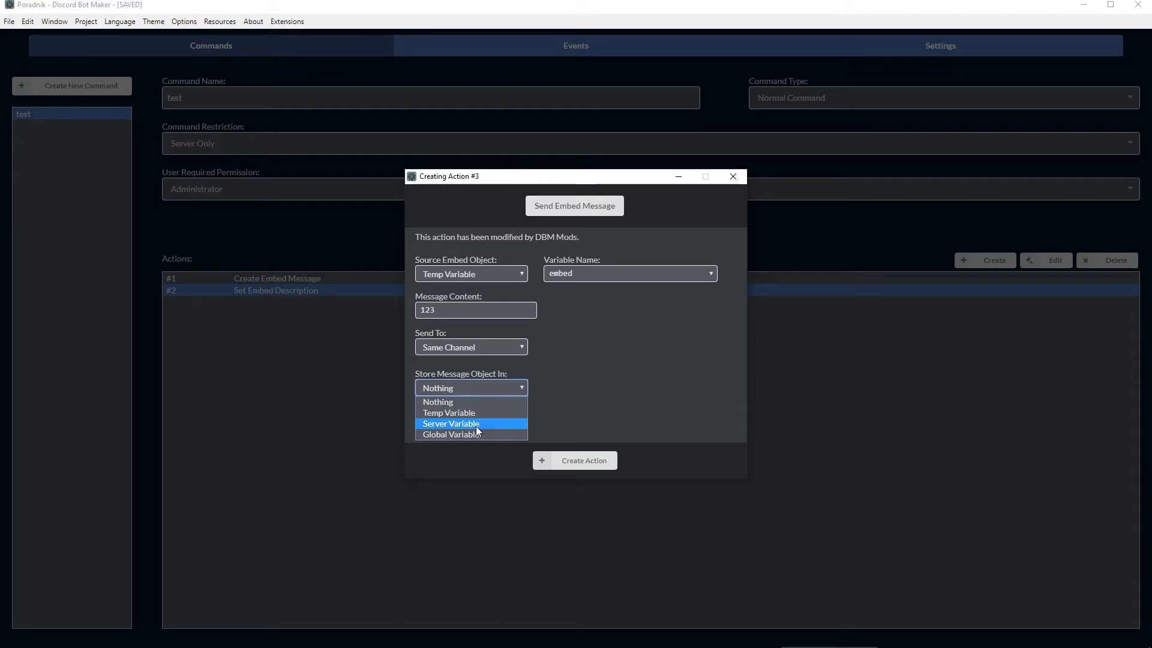
left_click(454, 390)
left_click(453, 387)
left_click(454, 415)
left_click(593, 389)
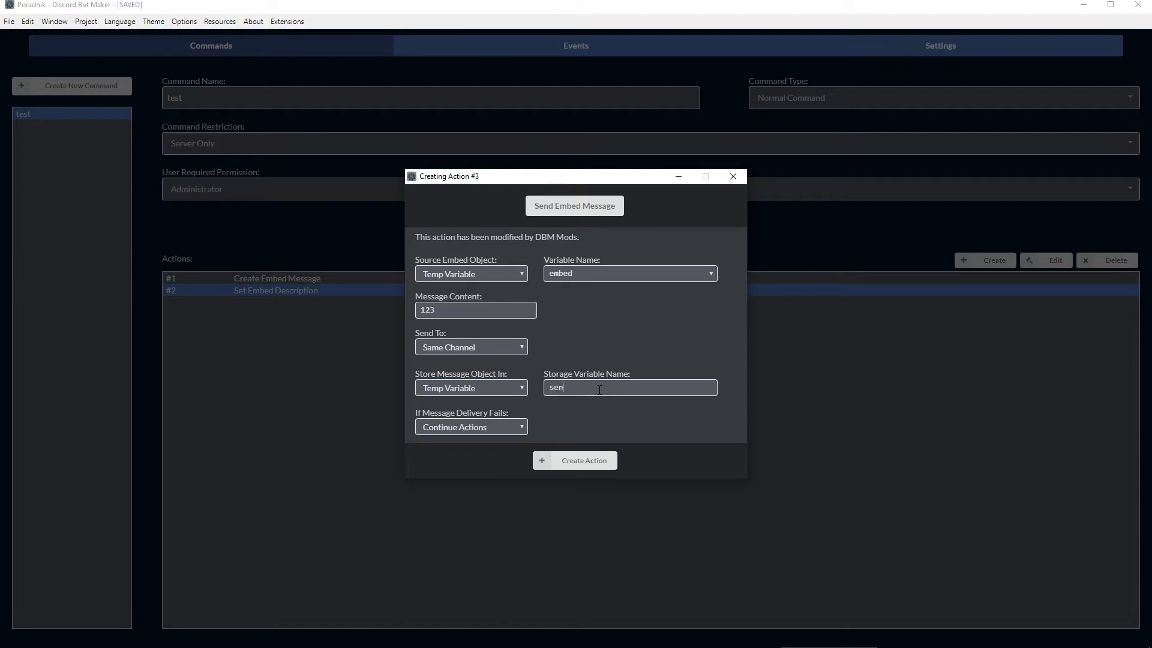
left_click(556, 461)
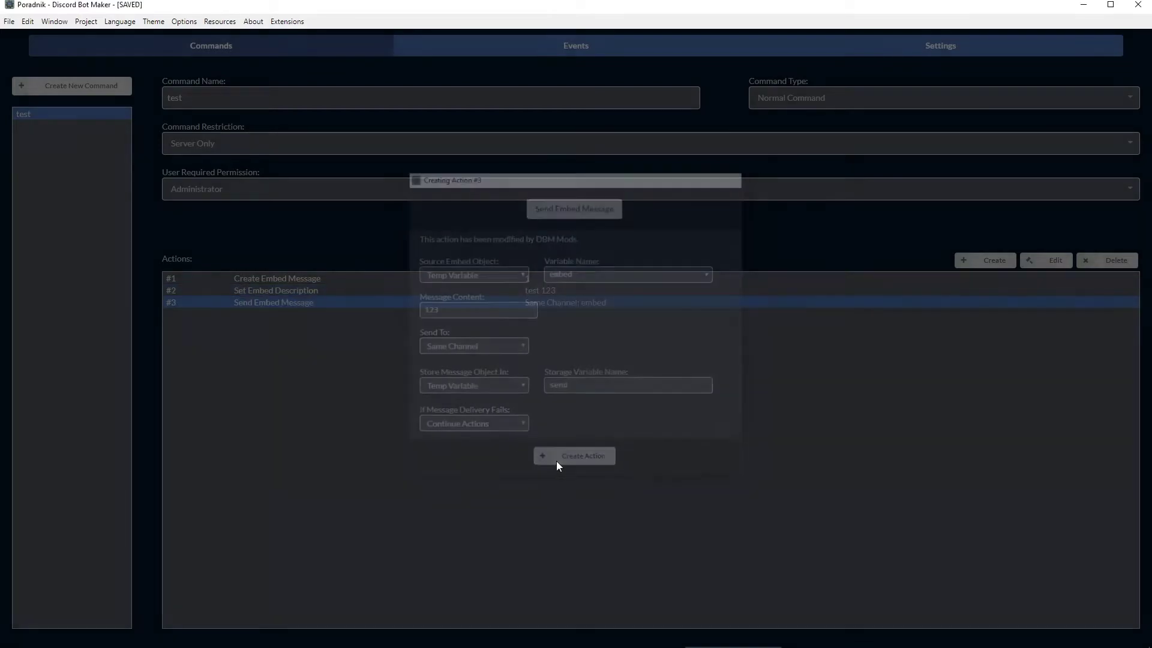
Step: Add a Set Embed Footer action for the temp variable "embed" with the footer text "nazwa"
left_click(997, 271)
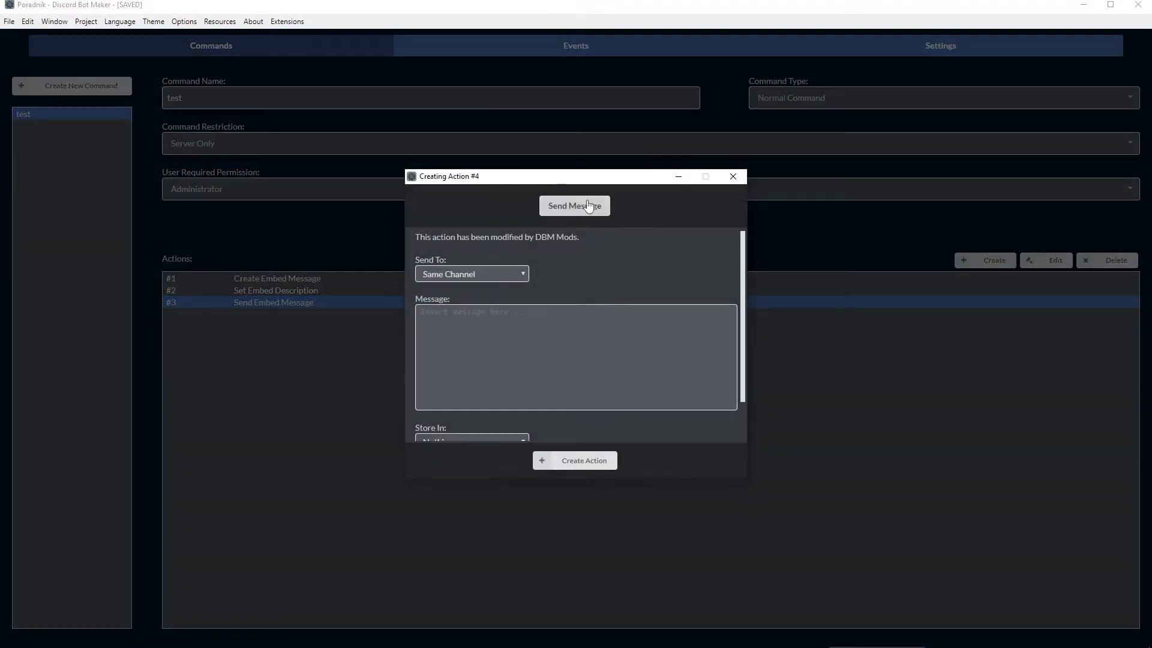
left_click(445, 195)
type("foo")
left_click(454, 234)
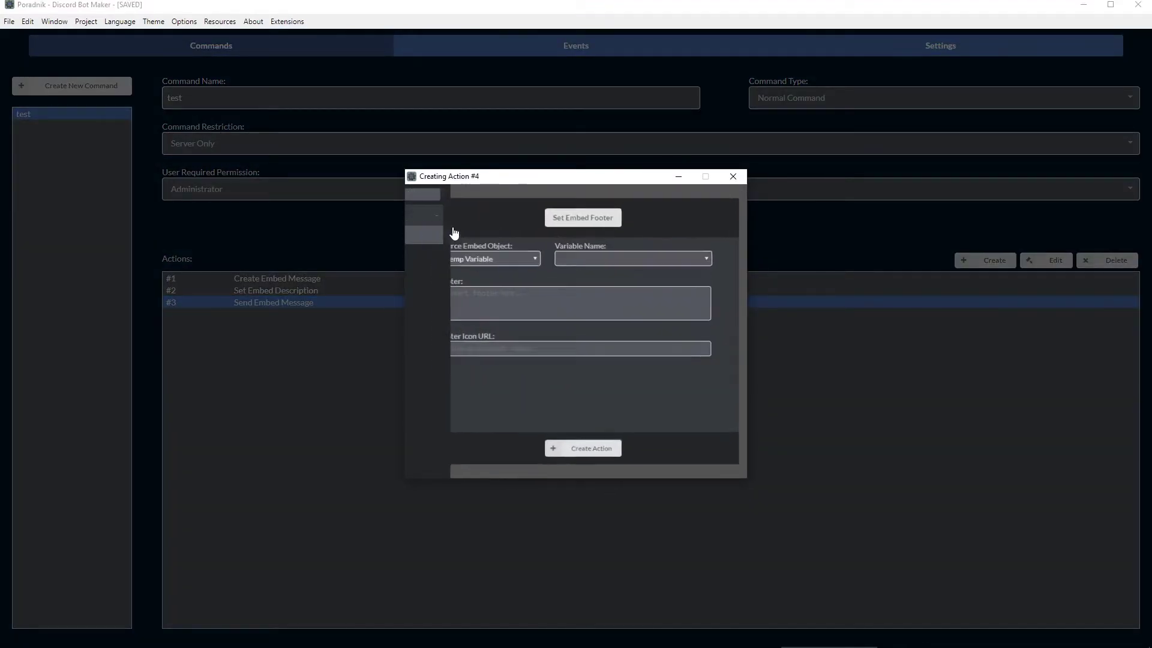
left_click(587, 250)
left_click(591, 273)
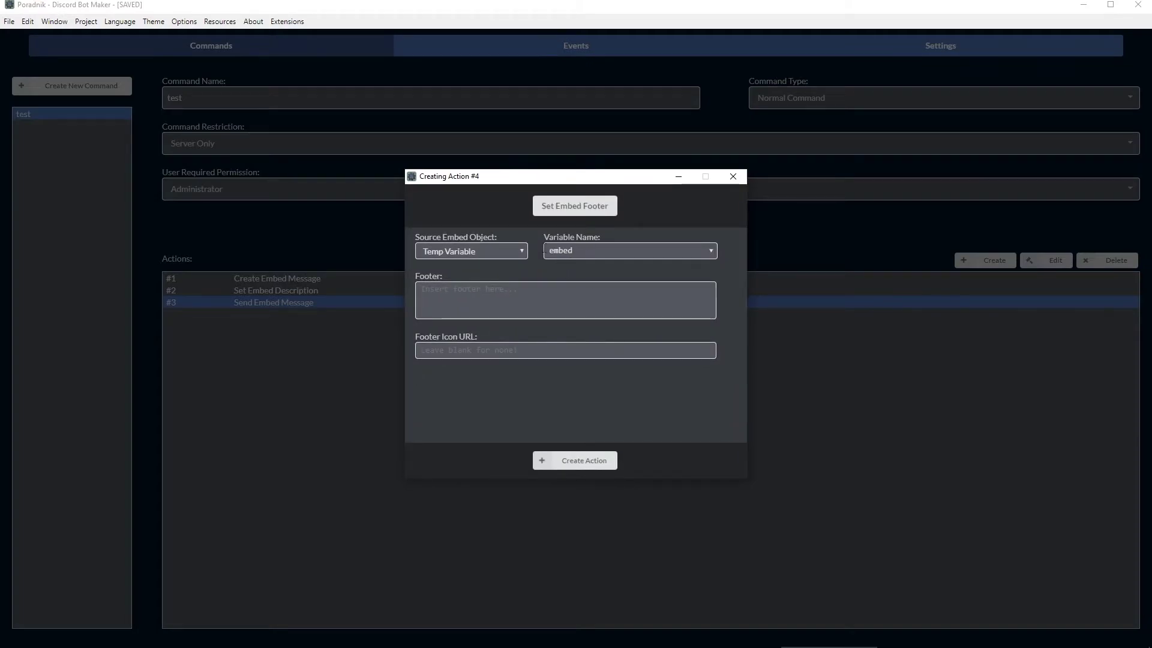
type("nazwa")
left_click(571, 460)
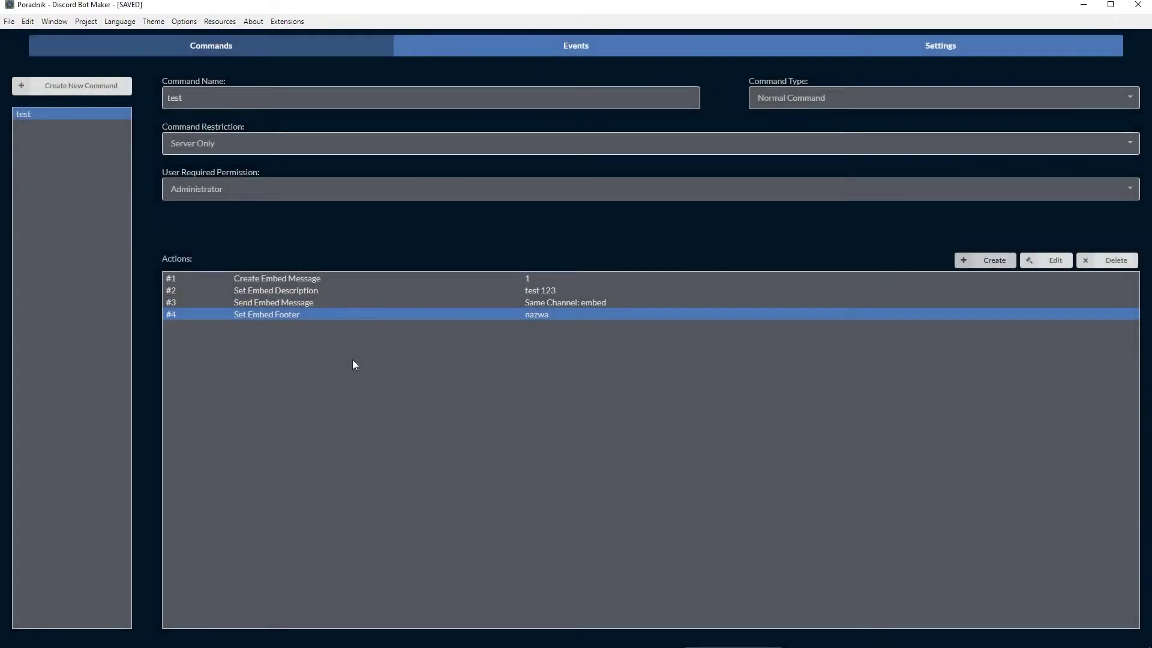
Step: Switch to Discord and send the $test command in the ogólny channel
left_click(527, 281)
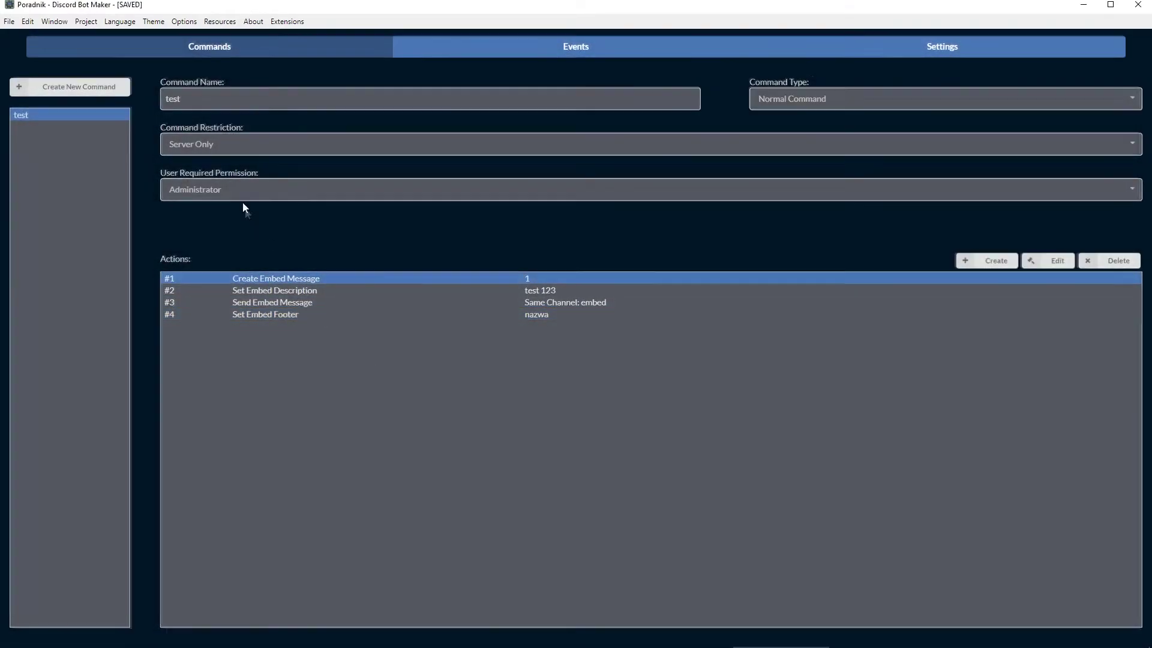
key("alt+Tab")
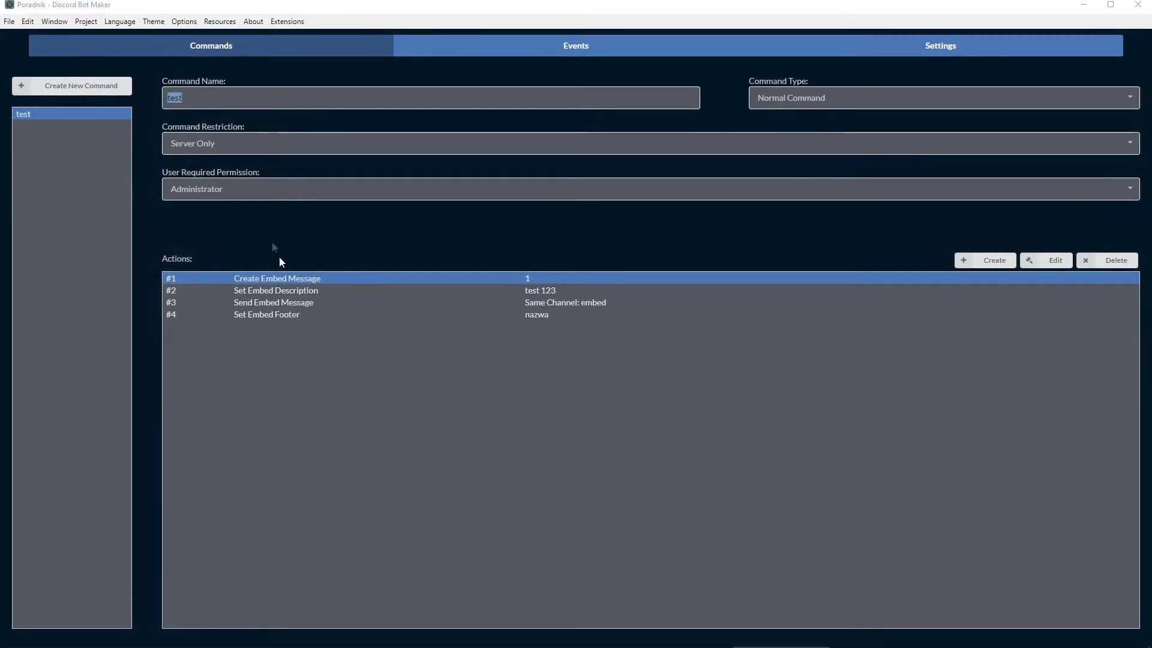
type("$test")
key("Return")
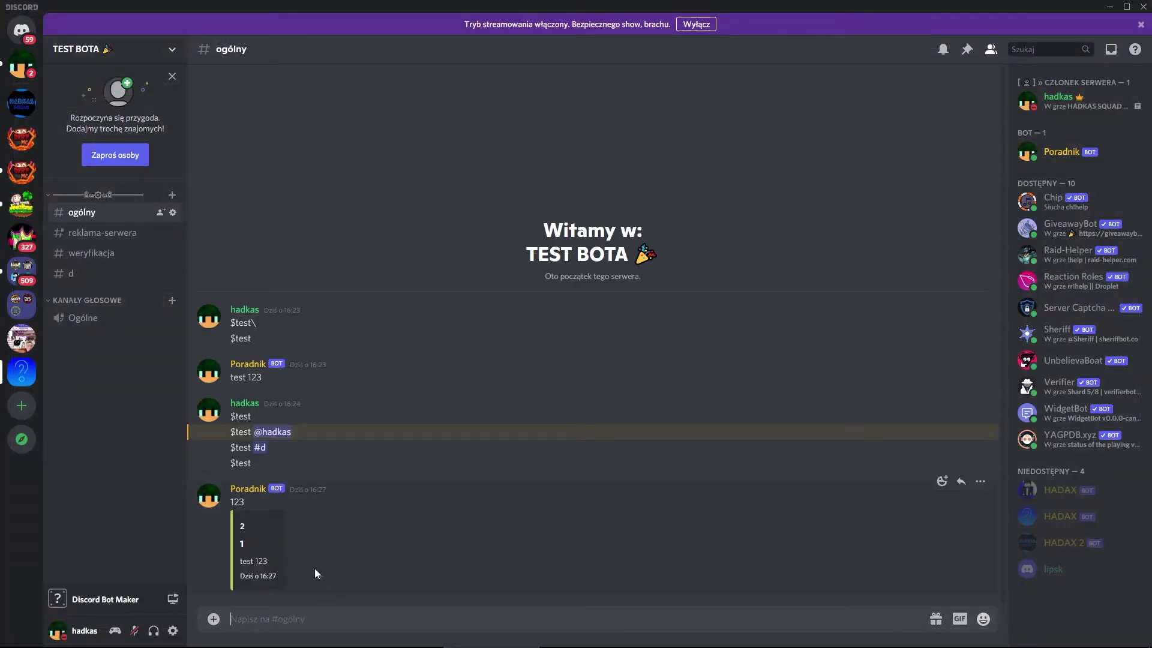
Step: Examine the bot's embed reply in the channel, checking its author, title, description and timestamp
left_click_drag(247, 561, 318, 572)
double_click(248, 527)
left_click_drag(264, 560, 246, 561)
triple_click(270, 568)
left_click(301, 590)
triple_click(245, 577)
left_click(246, 578)
Step: Switch back to Discord Bot Maker and start an Add Reaction action on the message in temp variable "embed"
key("alt+Tab")
left_click(417, 314)
left_click(984, 260)
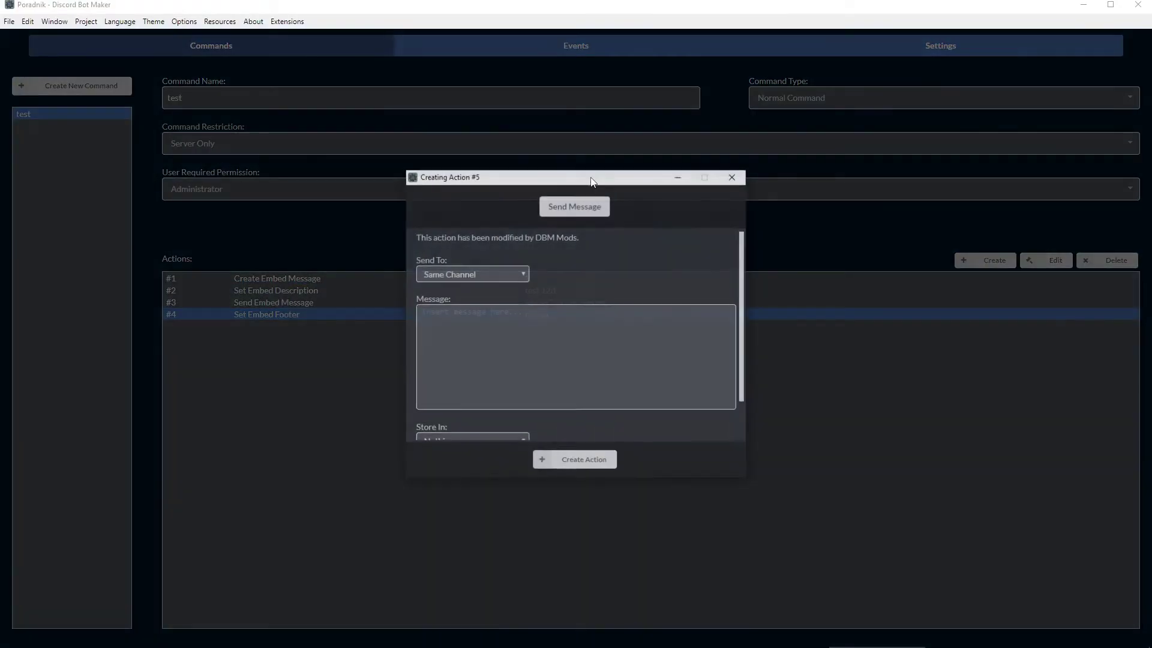
left_click(591, 206)
scroll(437, 342, "down", 4)
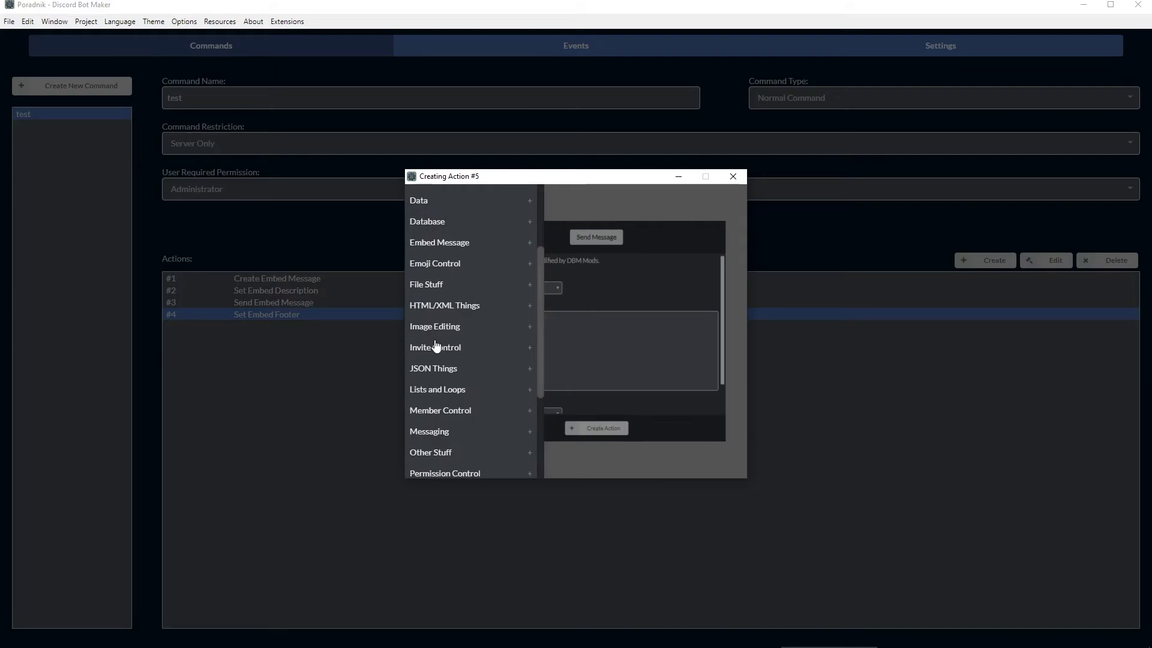
left_click(442, 432)
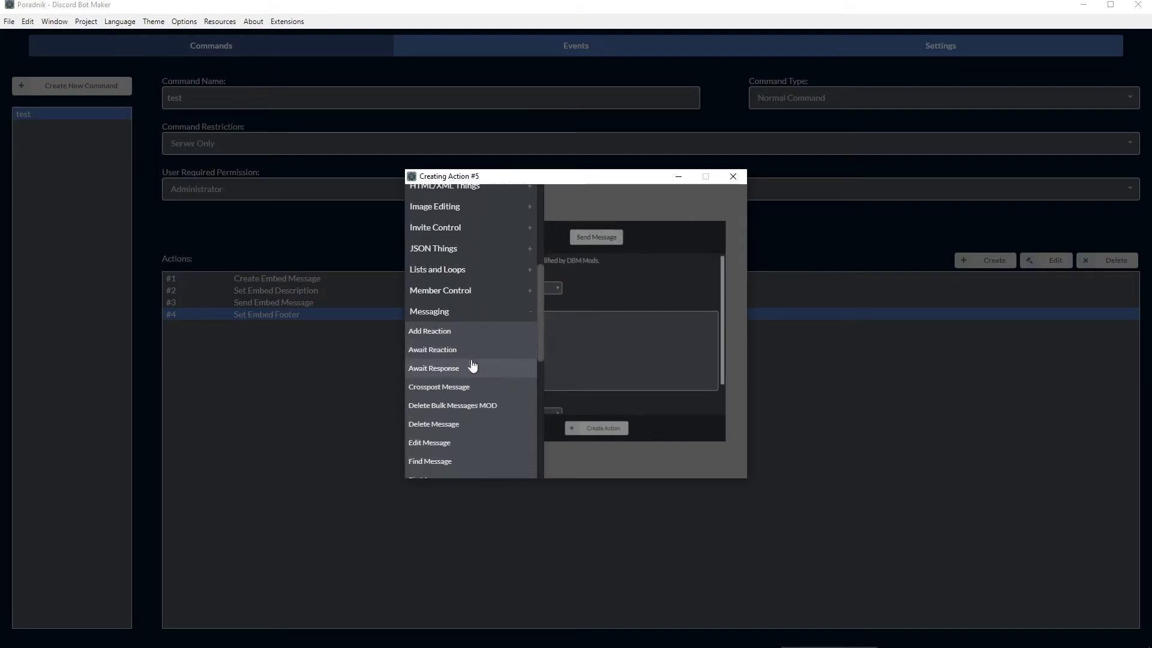
left_click(441, 331)
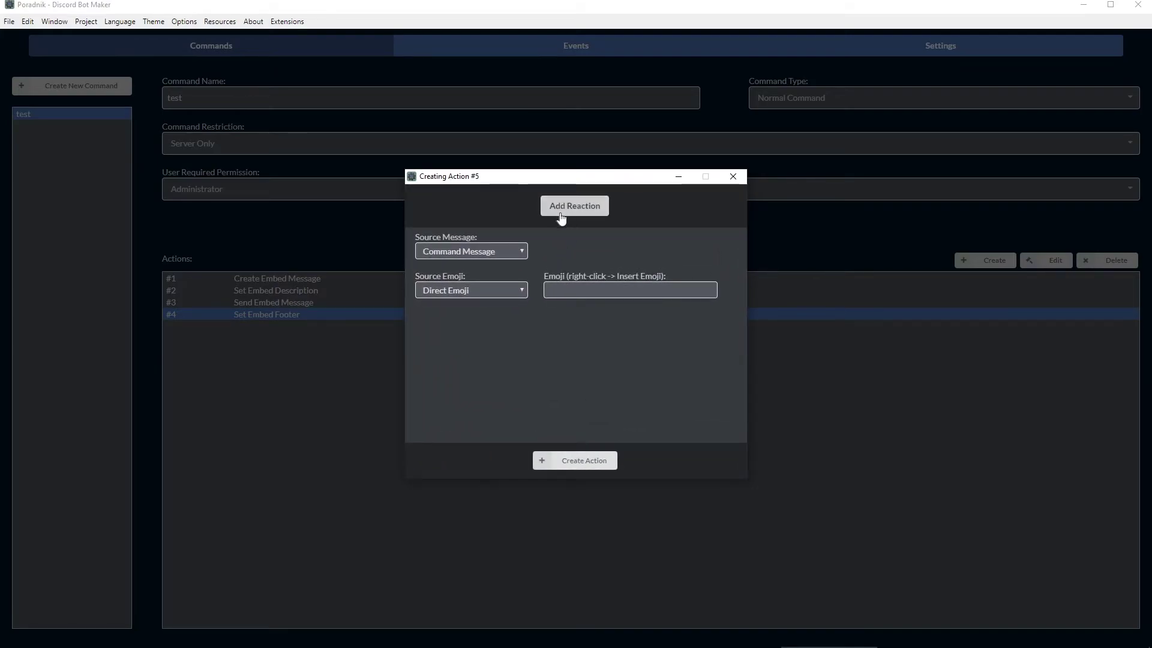
left_click(484, 251)
left_click(423, 276)
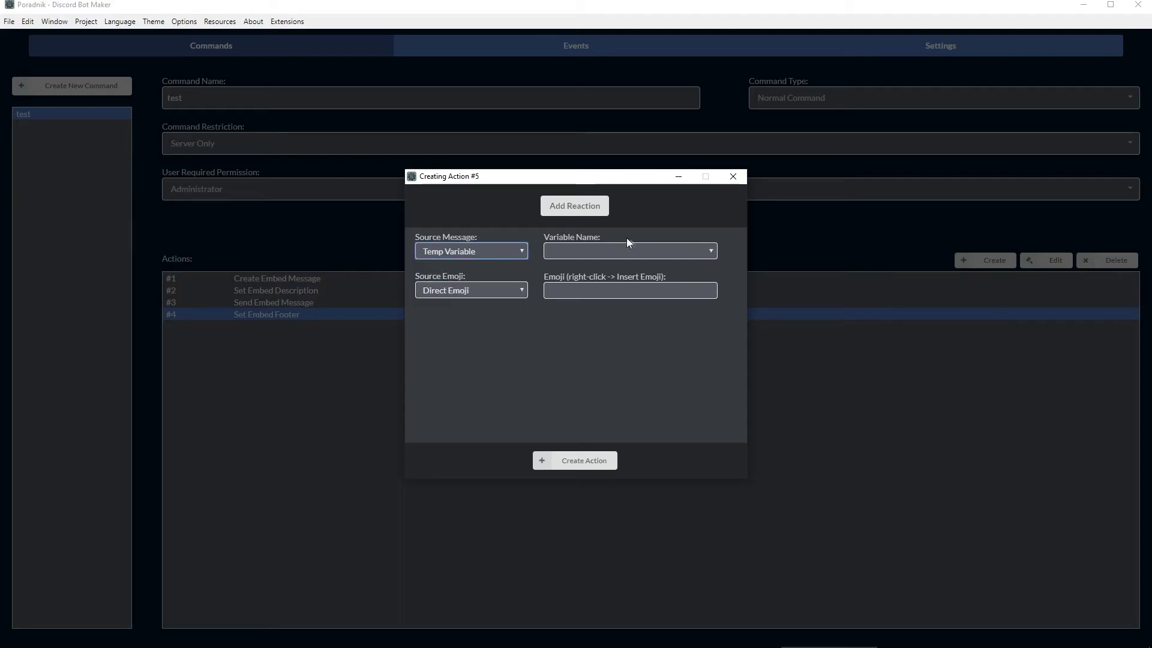
left_click(569, 252)
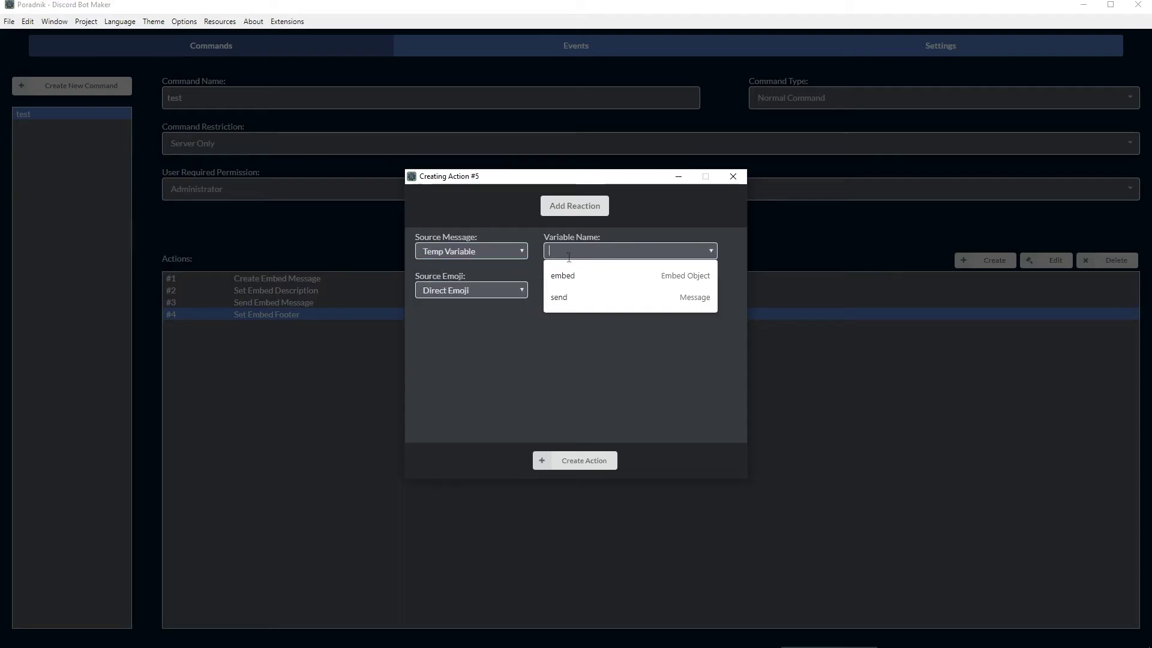
left_click(602, 284)
Step: Use Direct Emoji as the emoji source, insert the eyes emoji and create the Add Reaction action
right_click(580, 291)
left_click(459, 291)
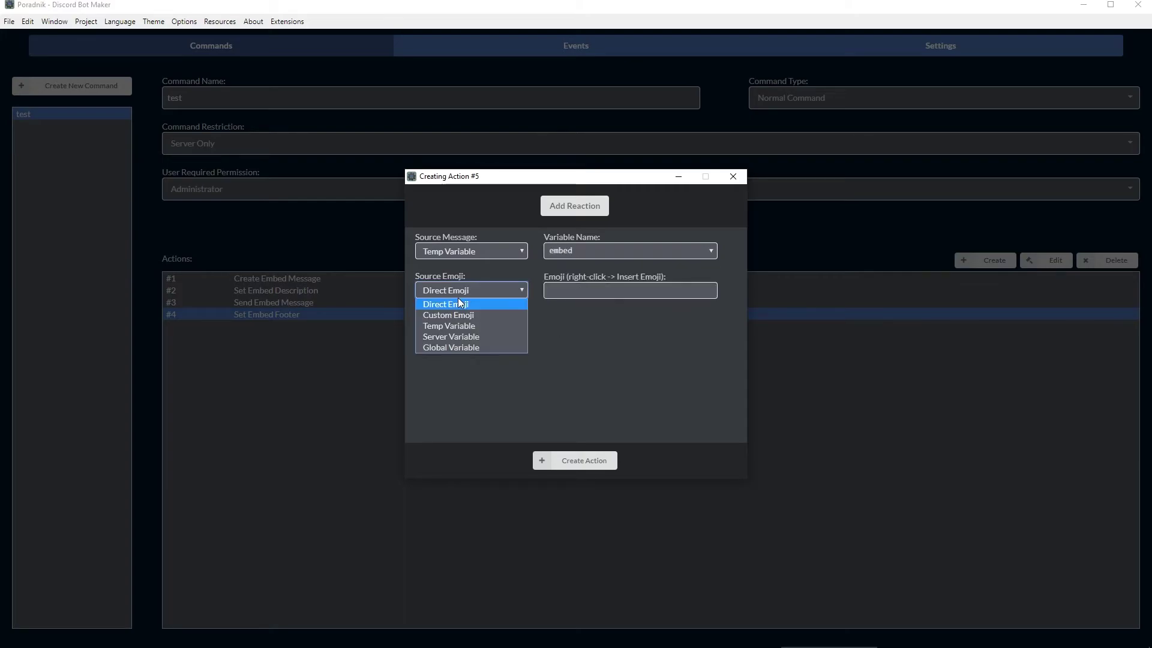
left_click(455, 316)
left_click(462, 289)
left_click(450, 304)
right_click(618, 289)
left_click(643, 333)
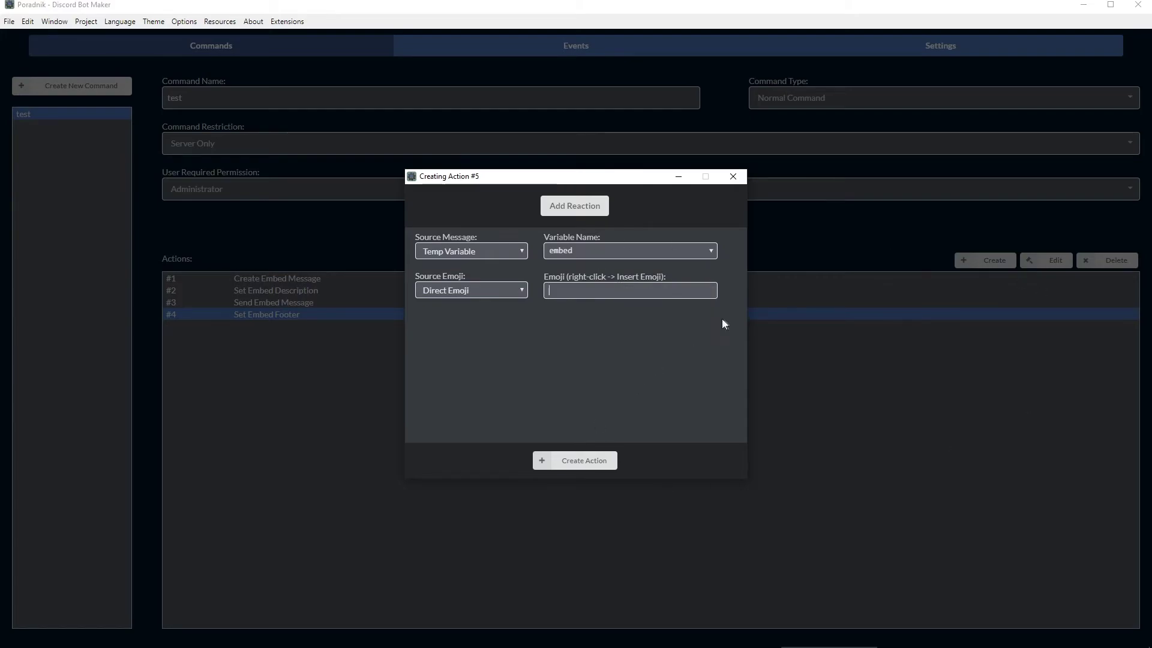
right_click(615, 288)
left_click(656, 333)
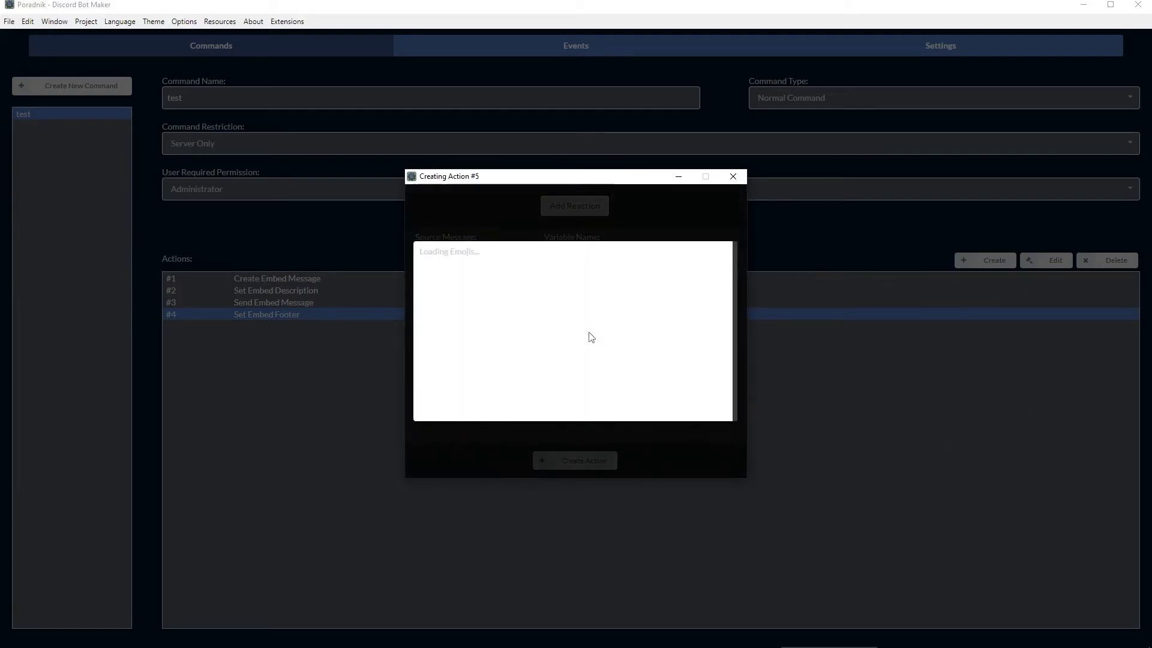
scroll(538, 332, "down", 5)
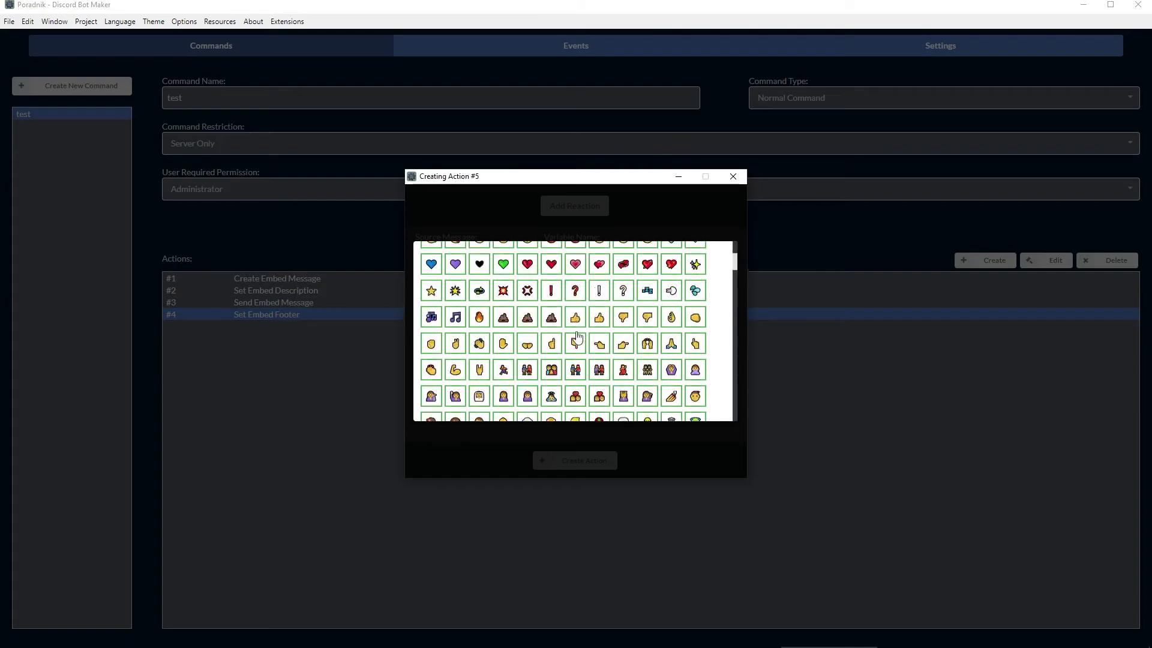
left_click(667, 308)
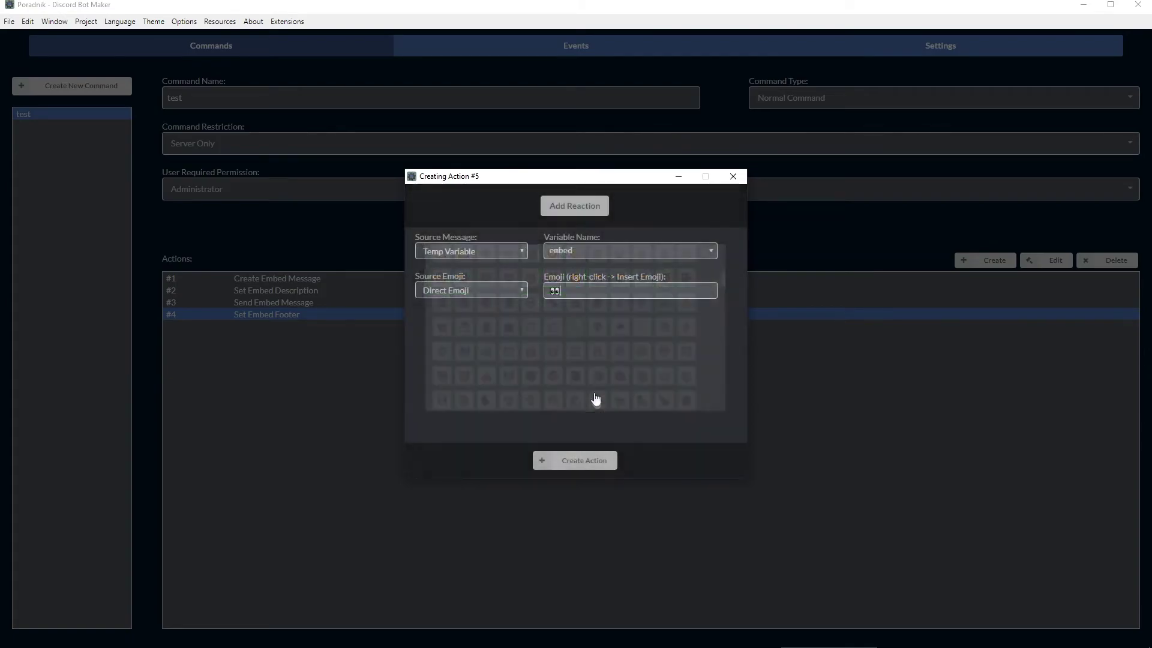
left_click(585, 463)
Step: Add a Wait action of 7 seconds to the test command
left_click(983, 260)
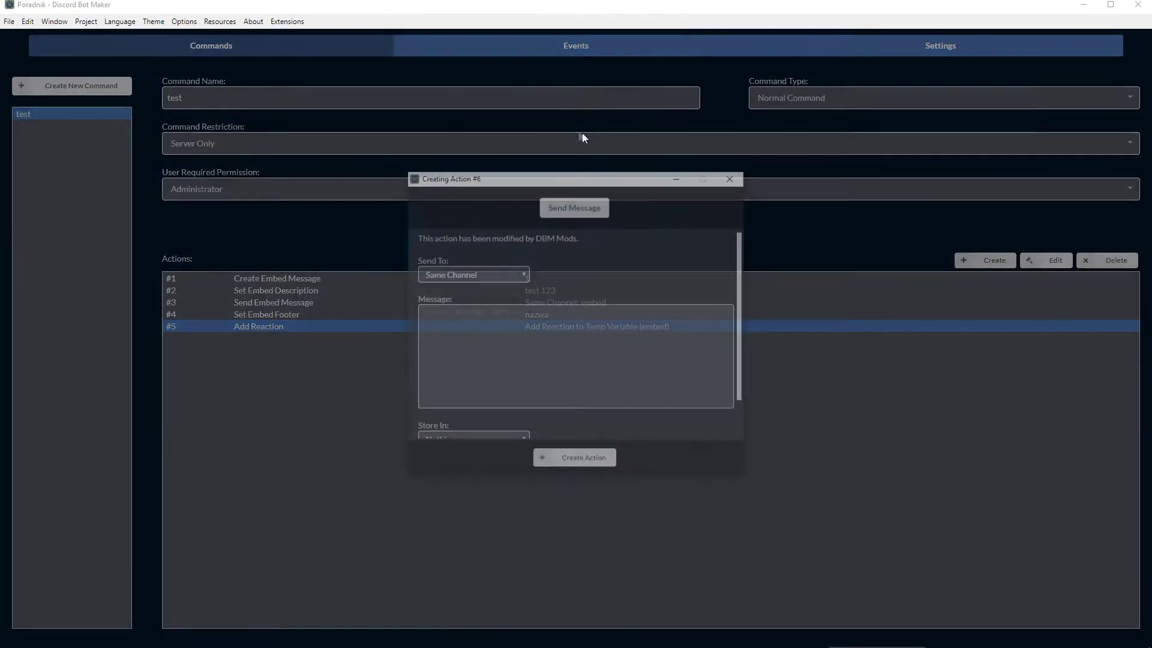
left_click(559, 207)
scroll(480, 369, "down", 3)
scroll(477, 362, "down", 2)
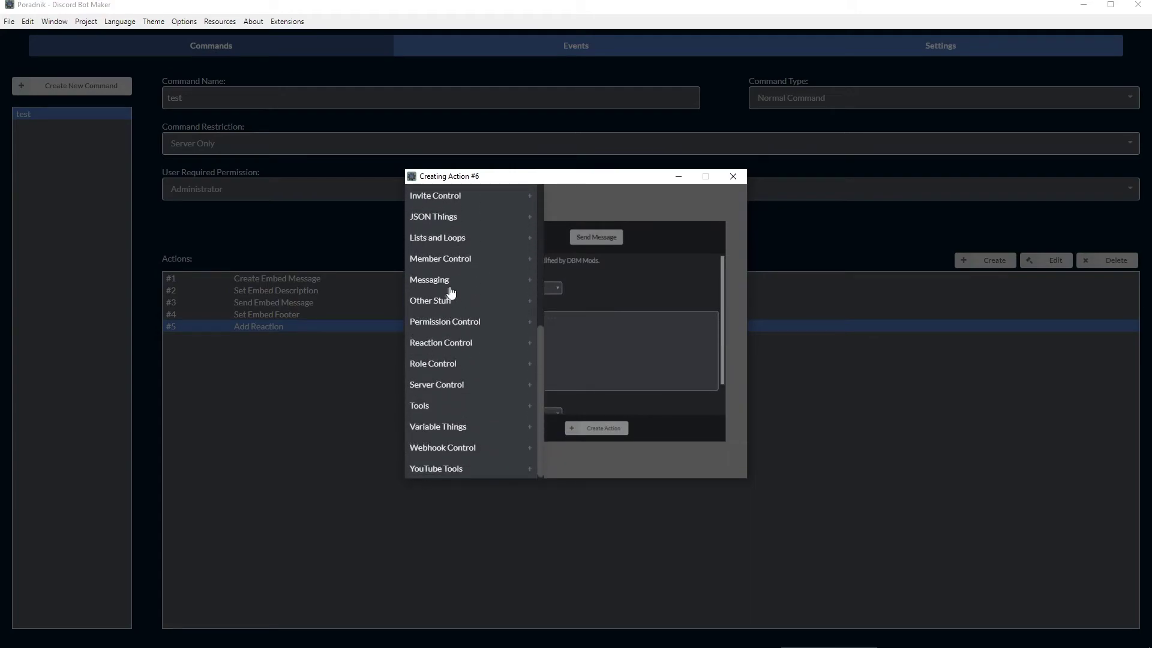
left_click(442, 301)
scroll(494, 319, "down", 3)
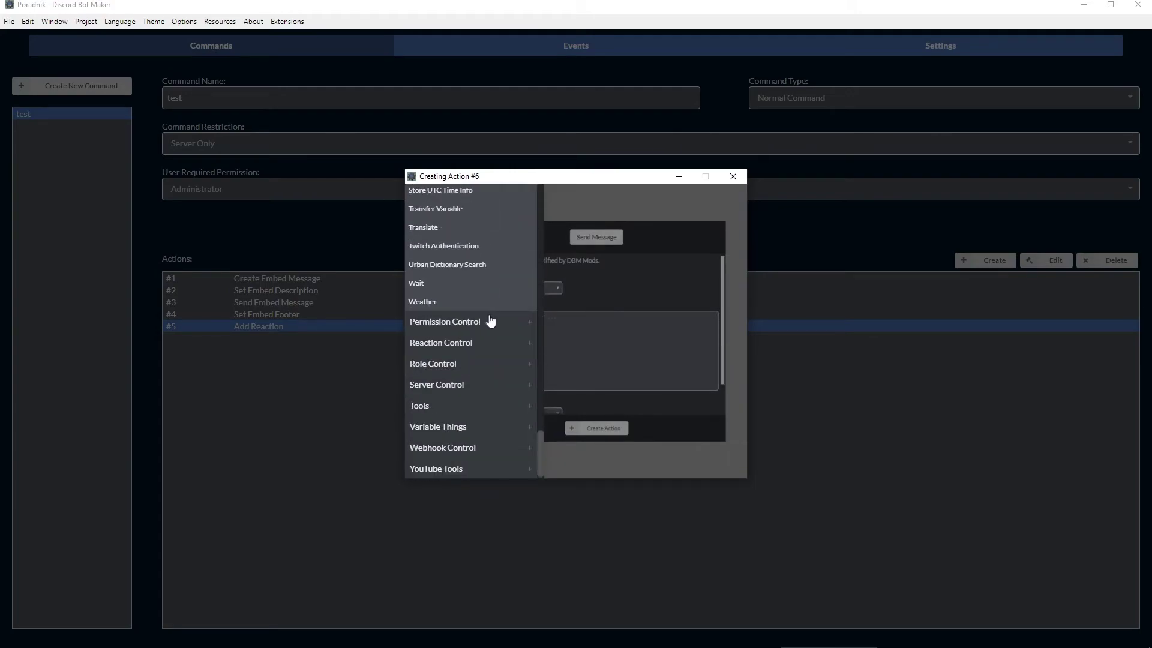
left_click(509, 288)
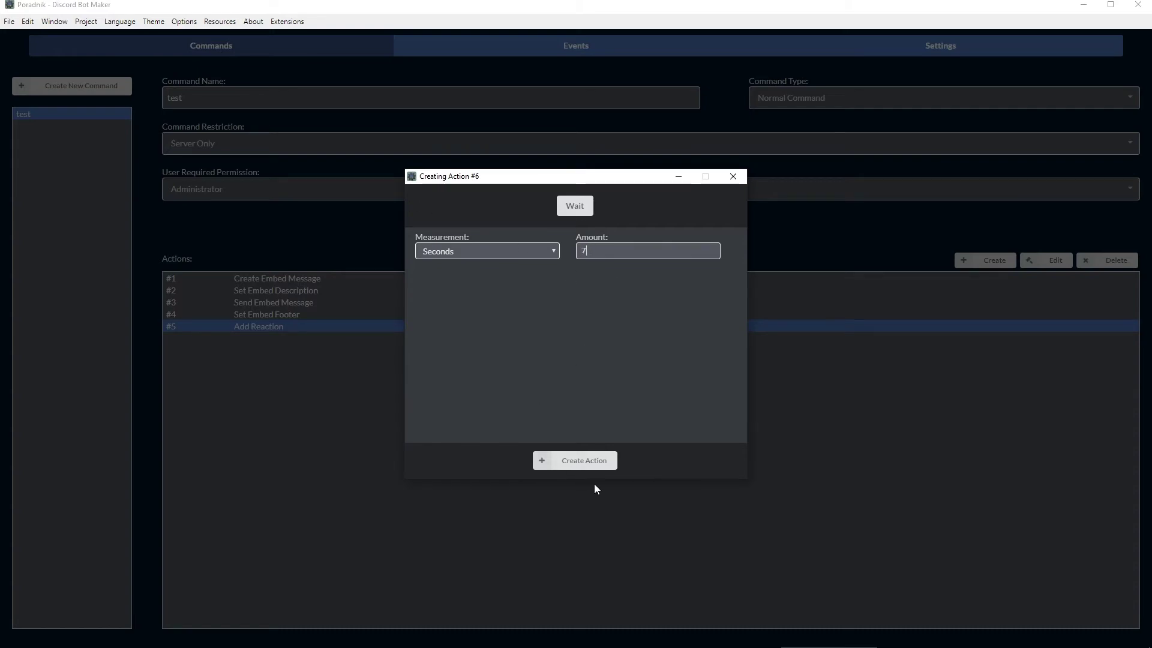
left_click(575, 460)
Step: Add a Delete Message action to the test command that deletes the message stored in temp variable "send"
left_click(989, 260)
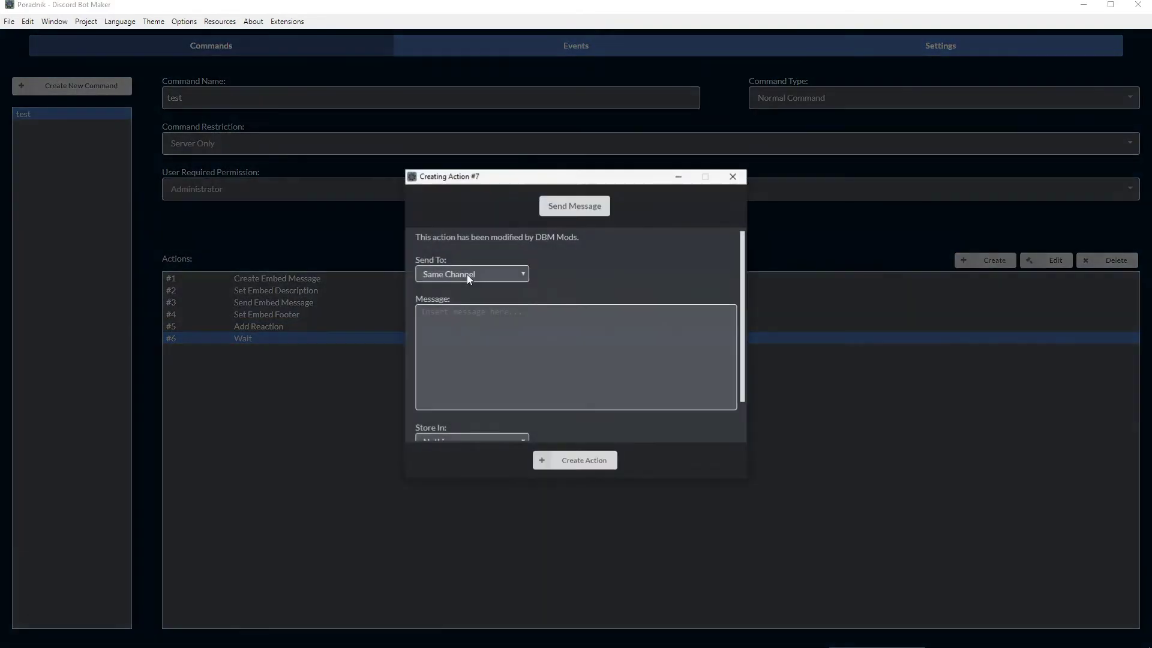
left_click(566, 214)
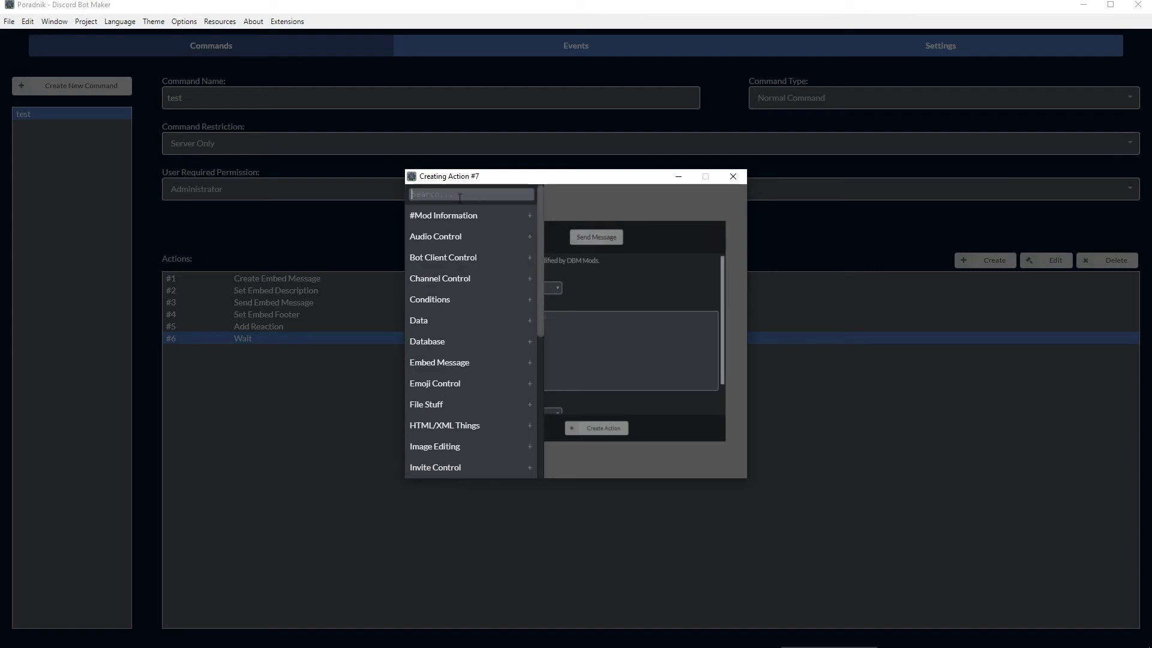
left_click(479, 194)
type("dele")
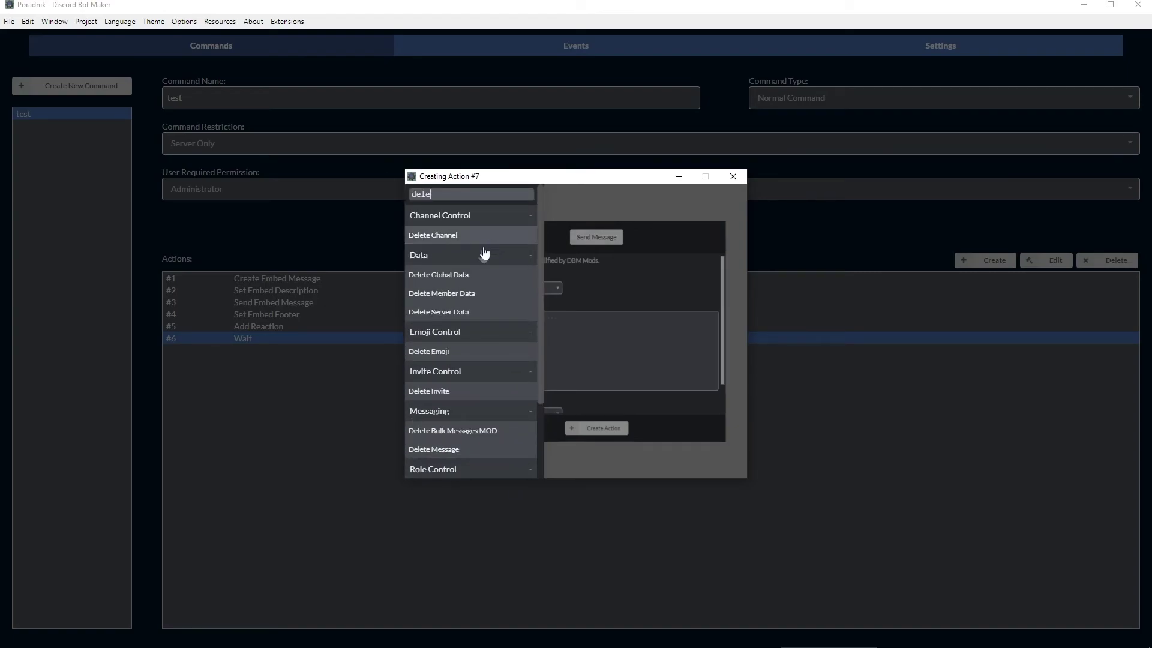
scroll(491, 279, "down", 3)
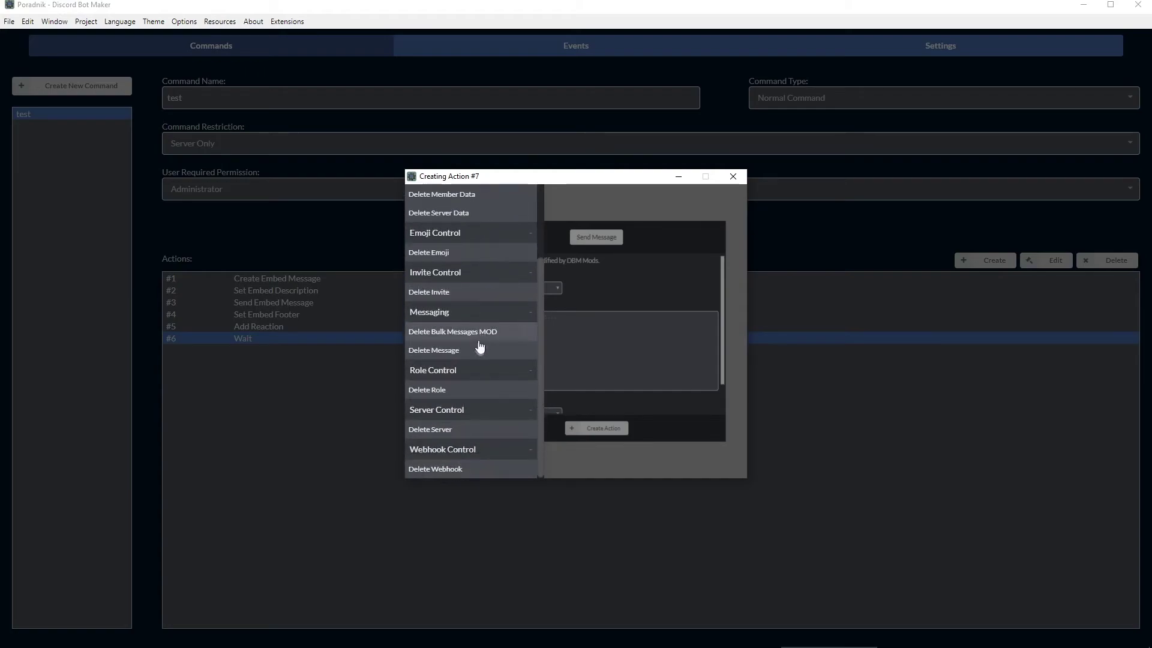
left_click(480, 348)
left_click(483, 252)
left_click(516, 274)
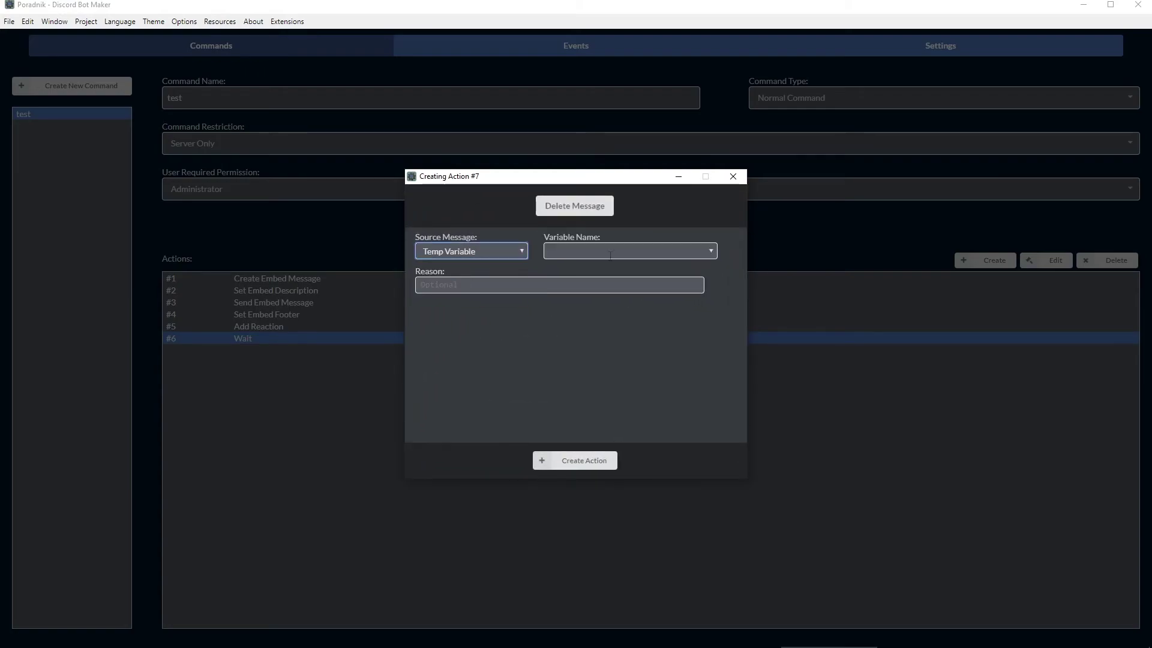
left_click(570, 250)
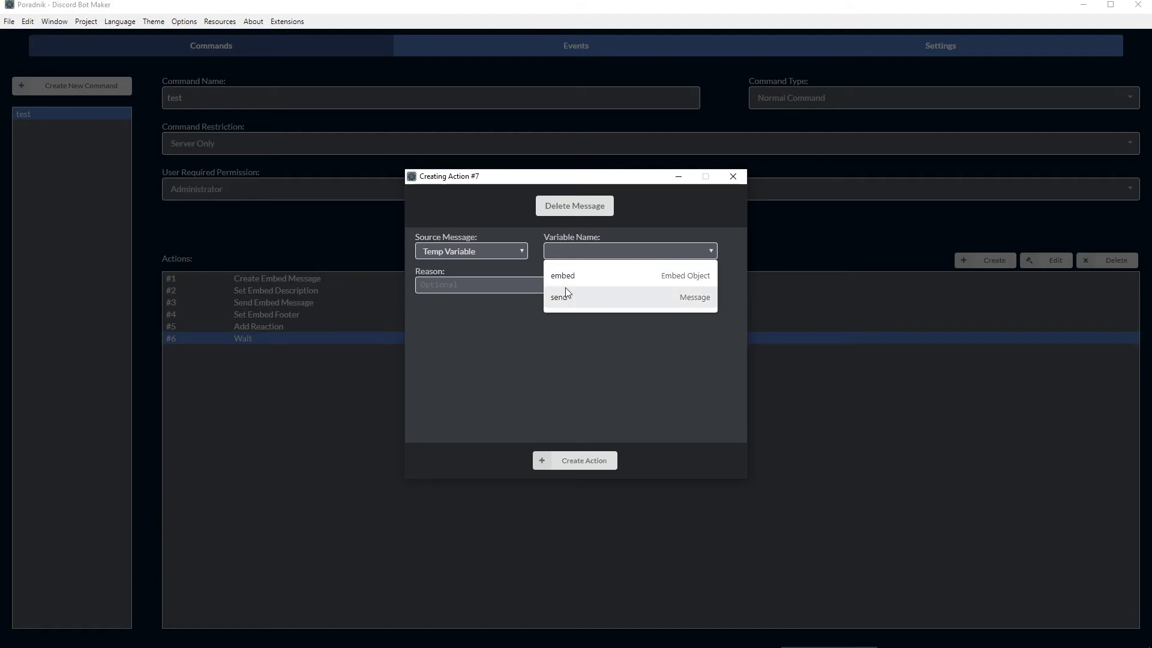
left_click(565, 299)
left_click(576, 459)
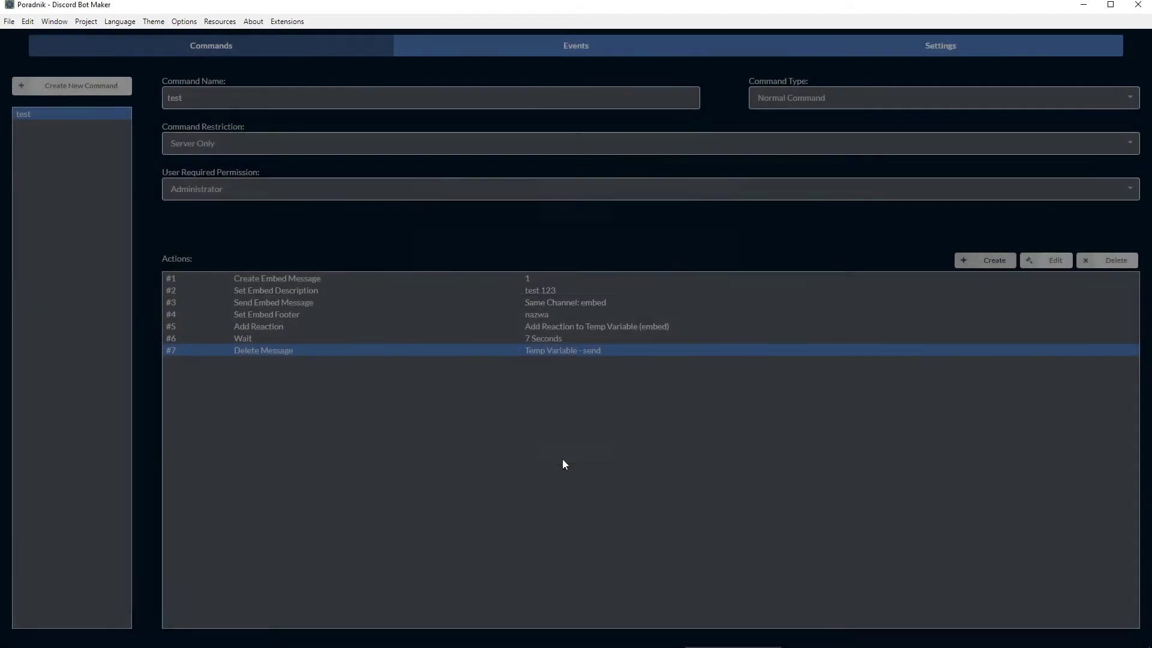
Step: Duplicate the Delete Message action, move the copy to the start of the action list and set its source message to Command Message
right_click(333, 353)
left_click(360, 390)
mouse_move(337, 362)
left_mouse_down()
mouse_move(361, 261)
mouse_move(349, 281)
left_mouse_up()
double_click(350, 279)
left_click(474, 253)
left_click(444, 262)
left_click(589, 461)
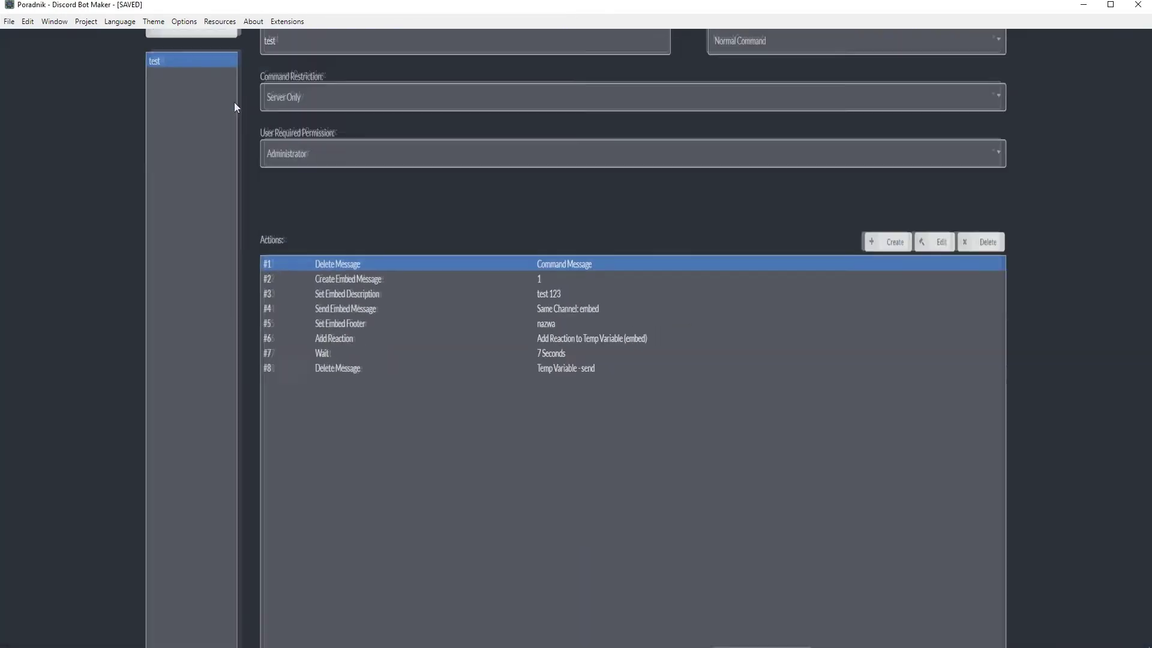
Step: Switch to Discord and send the bot's test command in the #ogólny channel
key("alt+Tab")
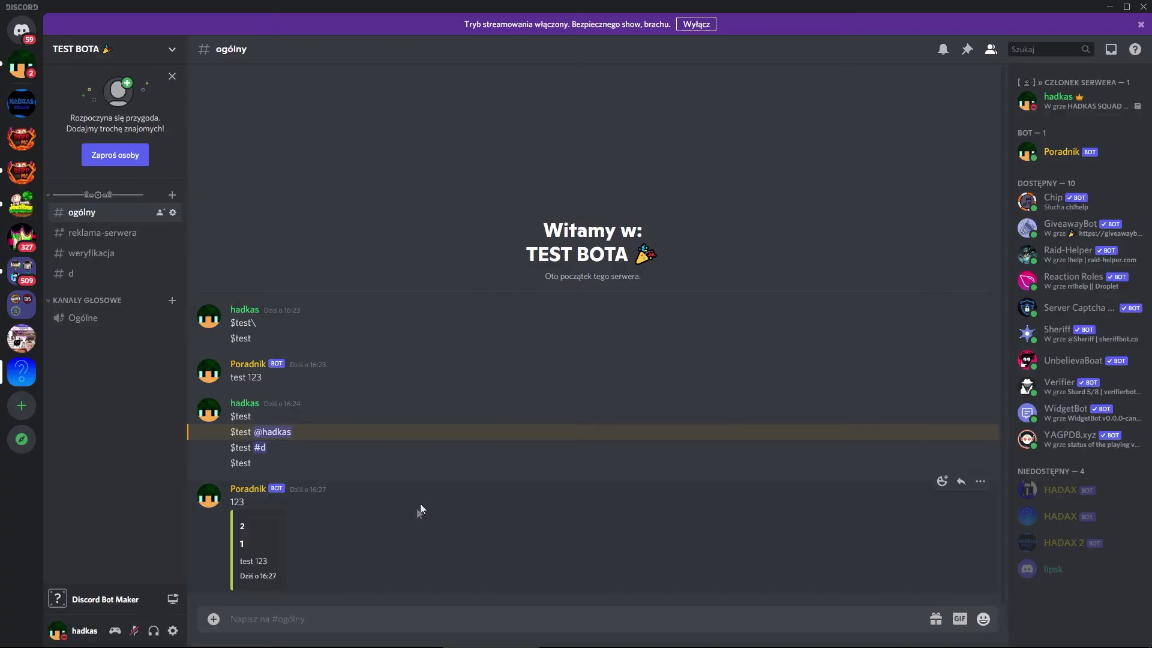
type("$#")
key("Return")
Step: Switch back to Discord Bot Maker and set the Add Reaction action's variable name to "send"
key("alt+Tab")
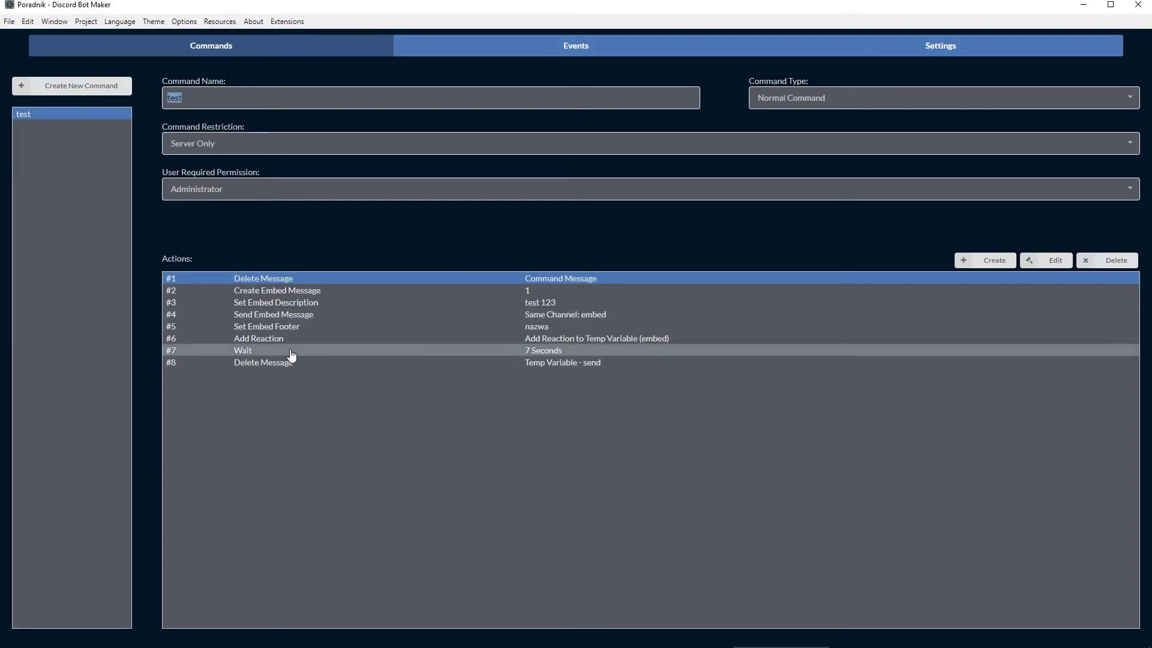
double_click(303, 342)
left_click(590, 251)
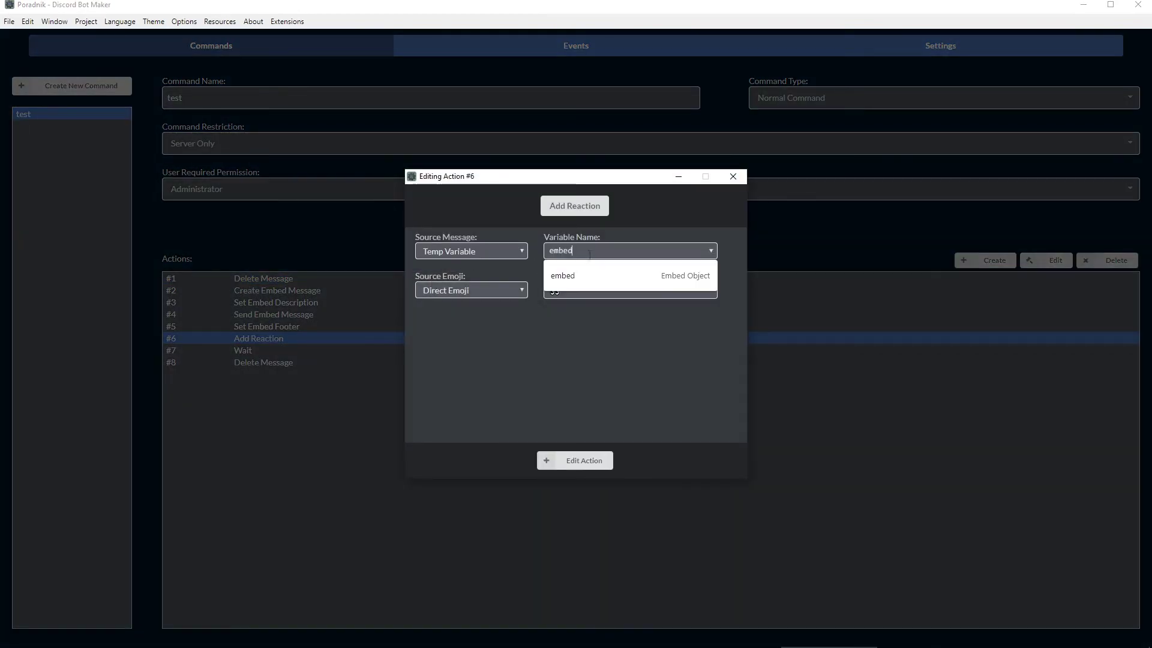
key("ctrl+a")
key("BackSpace")
type("send")
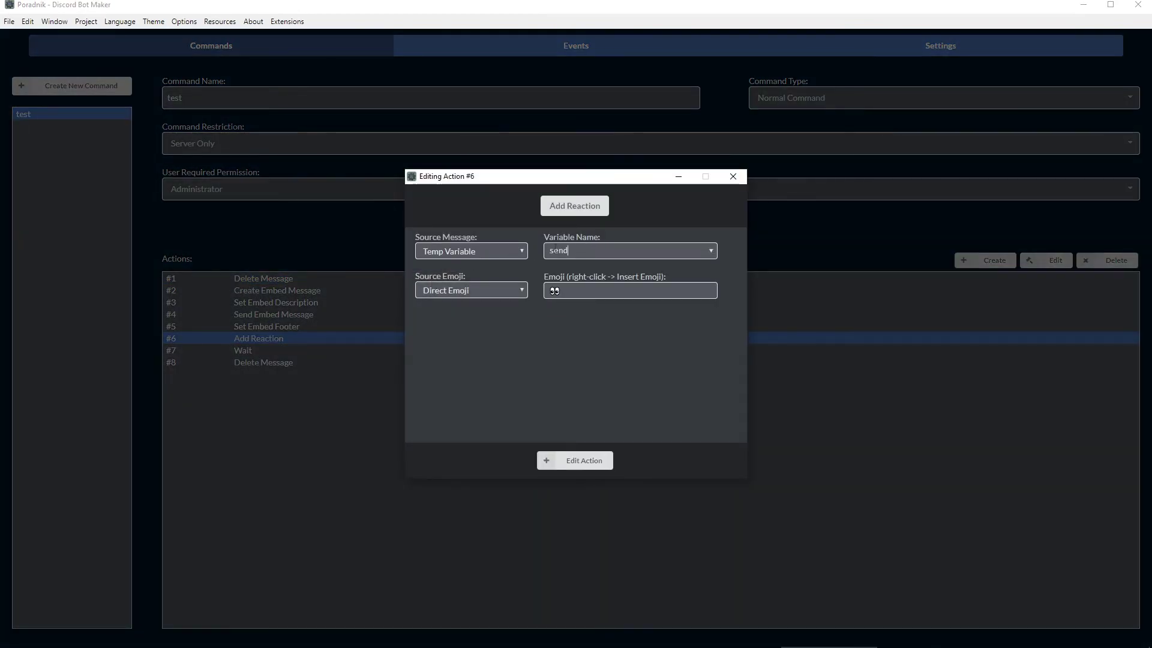
left_click(566, 460)
Step: Switch to Discord, run $test in #ogólny and join the eyes reaction on the bot's new embed
key("alt+Tab")
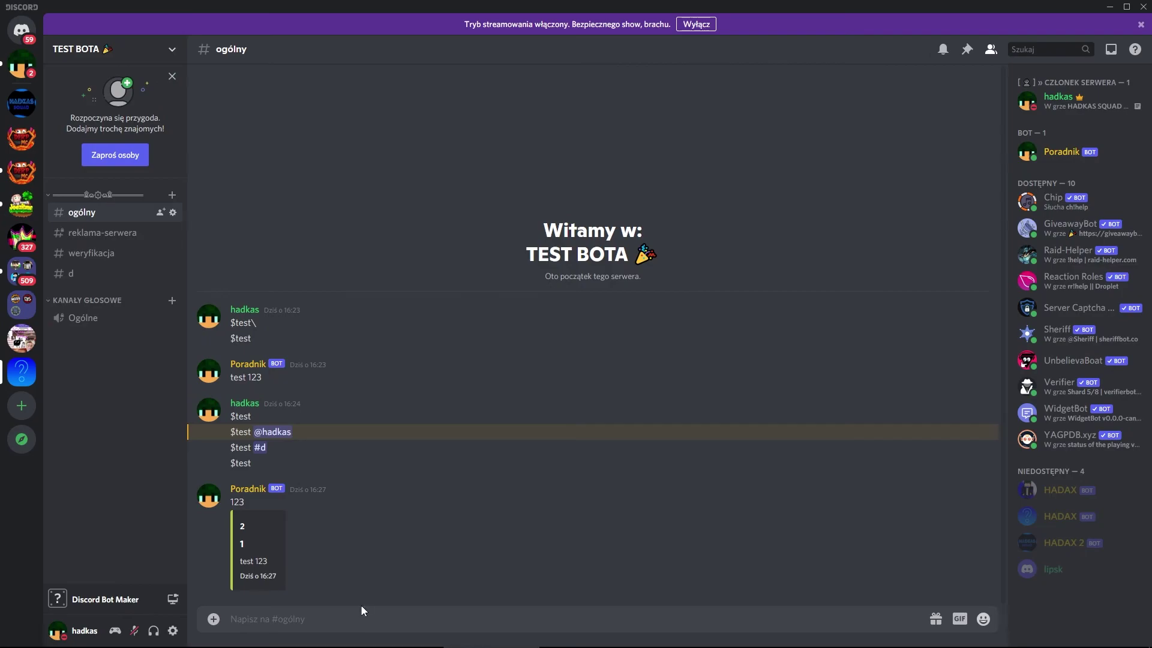
type("$test")
key("Return")
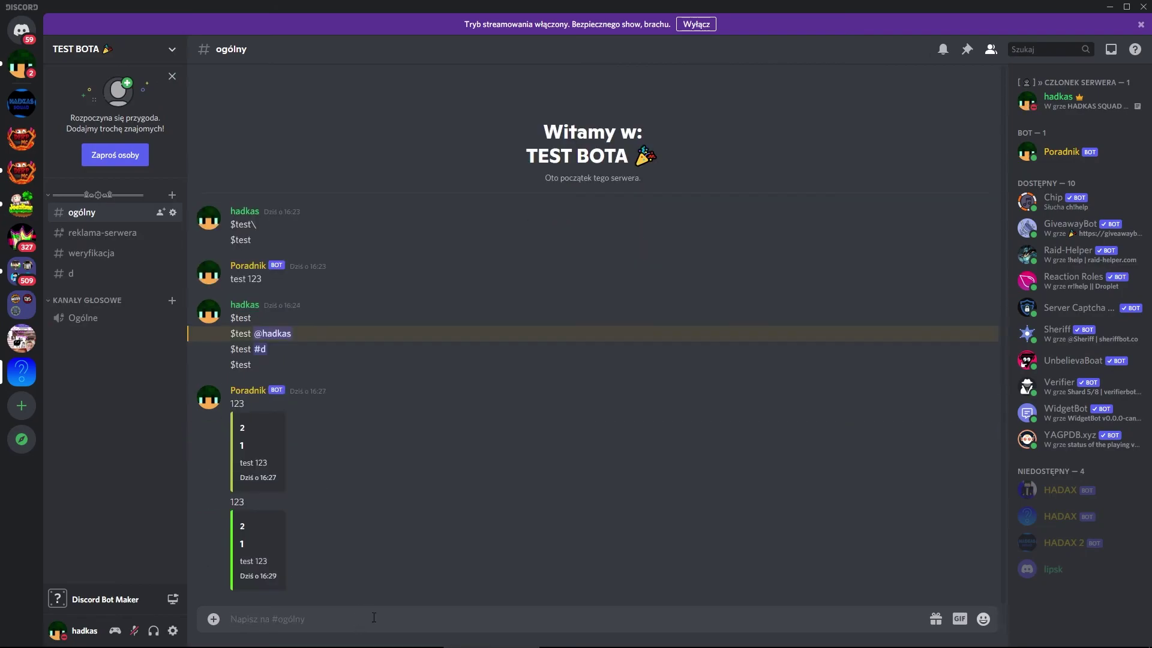
left_click(240, 582)
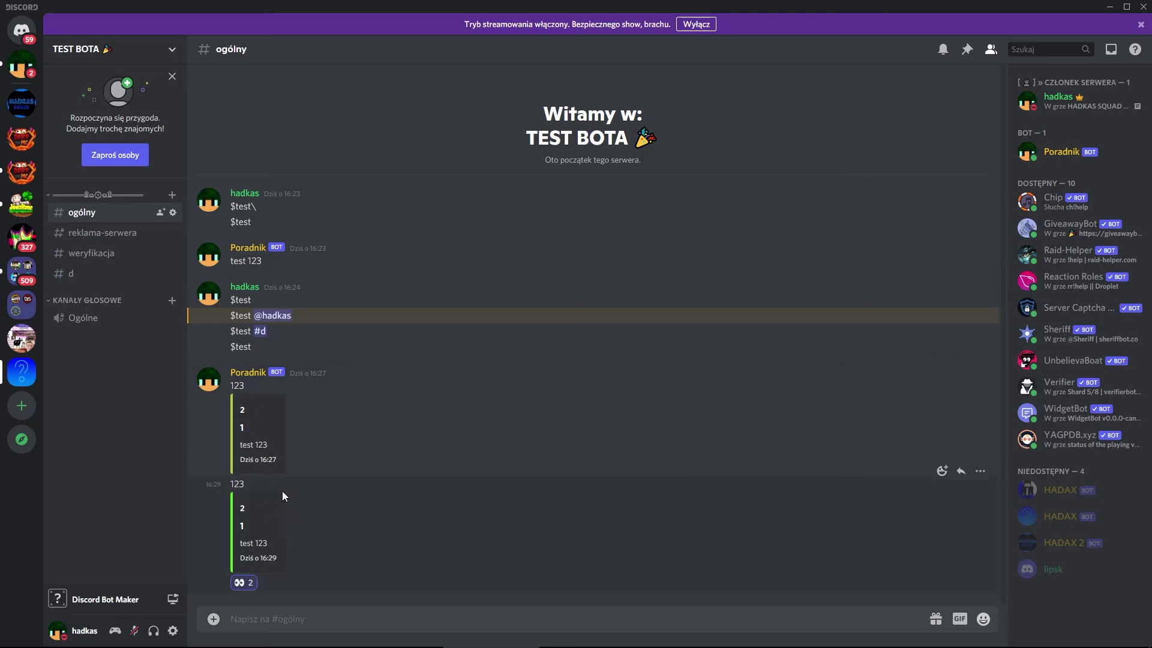
Step: Switch to Discord Bot Maker and review the settings of the Add Reaction and Create Embed Message actions
key("alt+Tab")
double_click(345, 338)
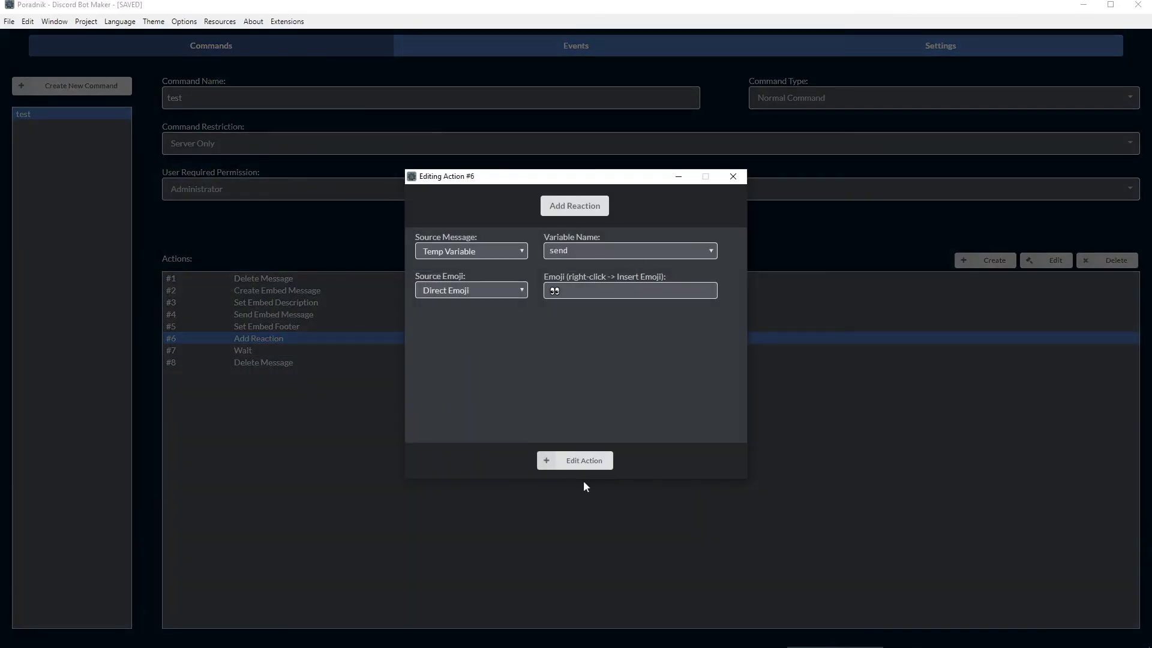
left_click(574, 456)
double_click(321, 293)
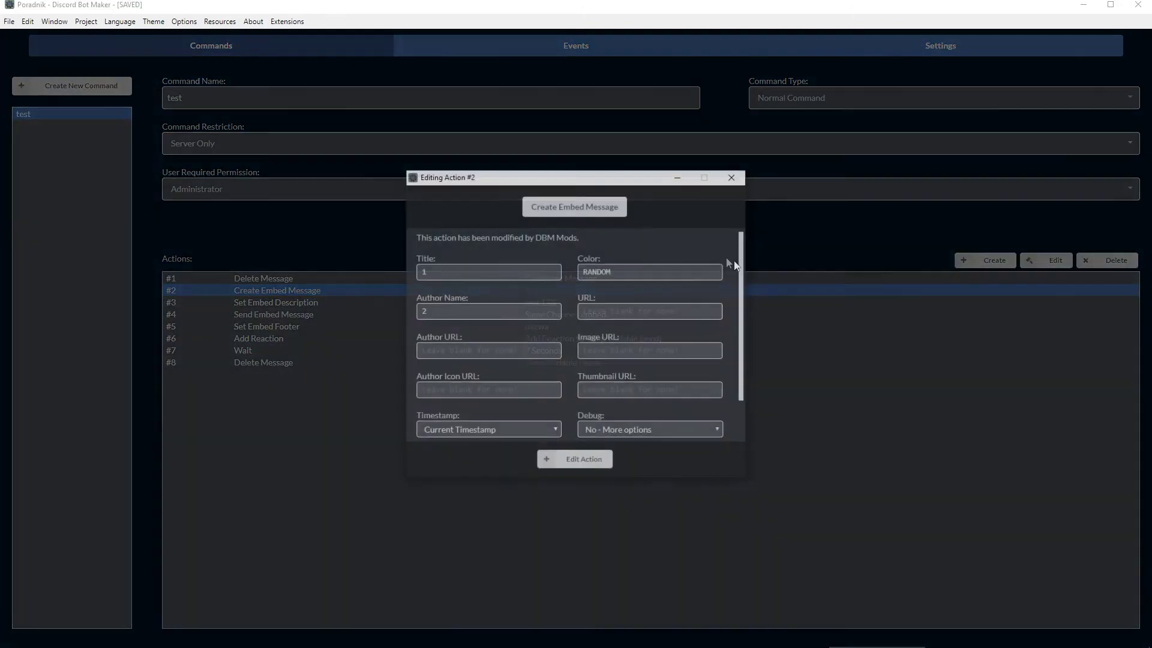
left_click(742, 175)
Step: Check the bot's newest embed and its reaction in Discord, and return to Discord Bot Maker to select the last Delete Message action
key("alt+Tab")
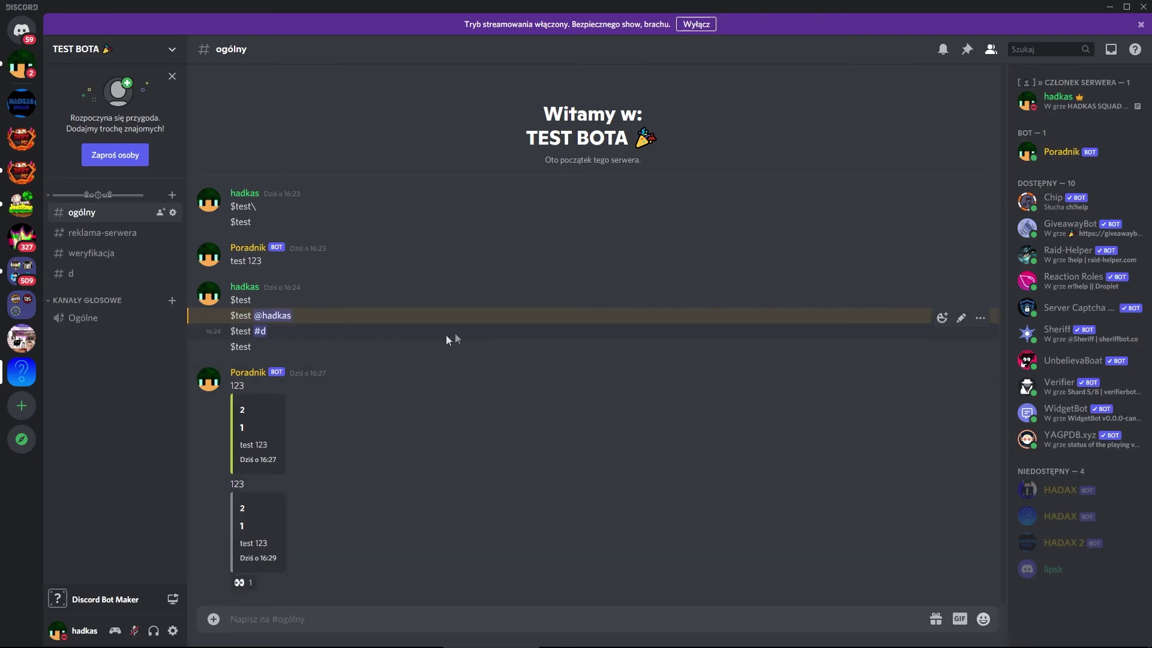
key("alt+Tab")
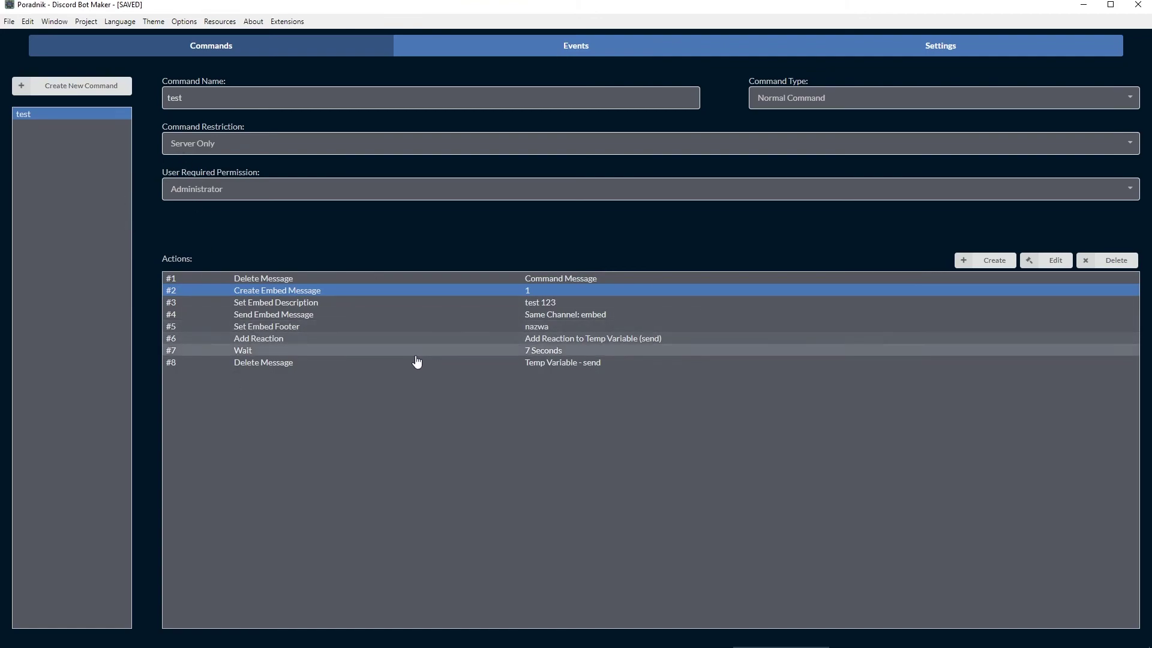
left_click(416, 362)
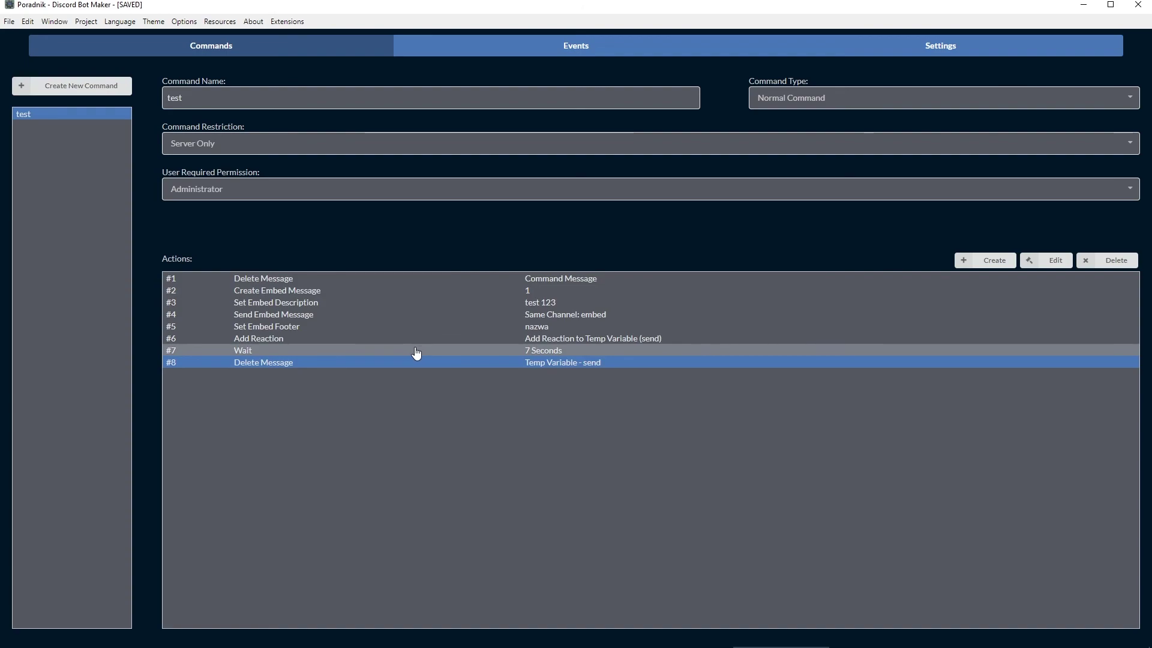